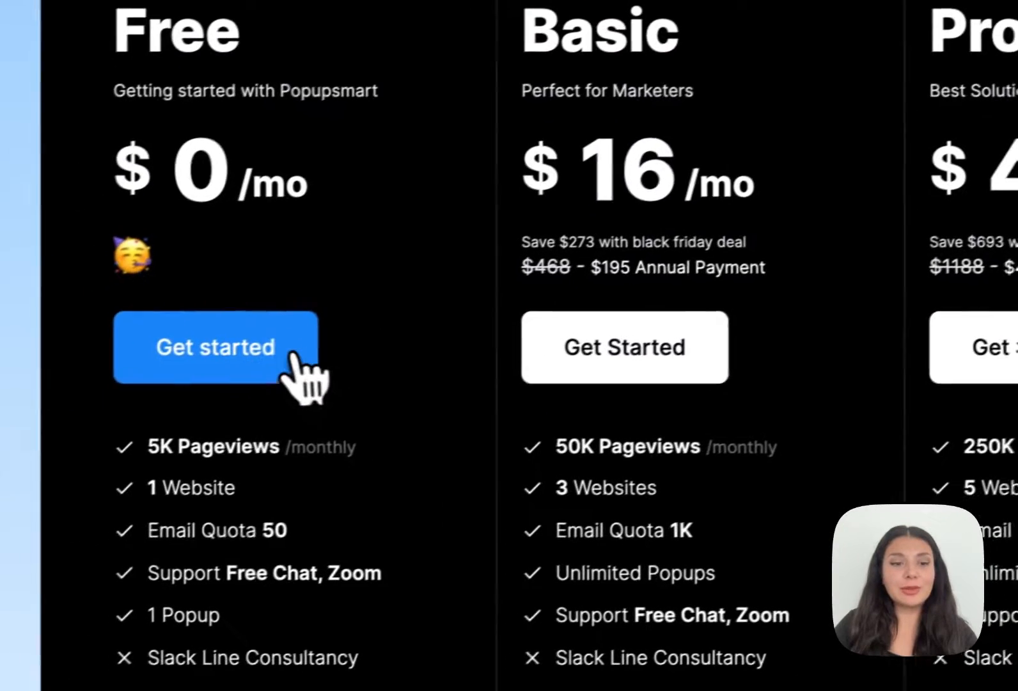
- Get started with the Free plan and look through the playbook's industry template categories before returning to goals
{"action": "left_click", "coordinate": [292, 355]}
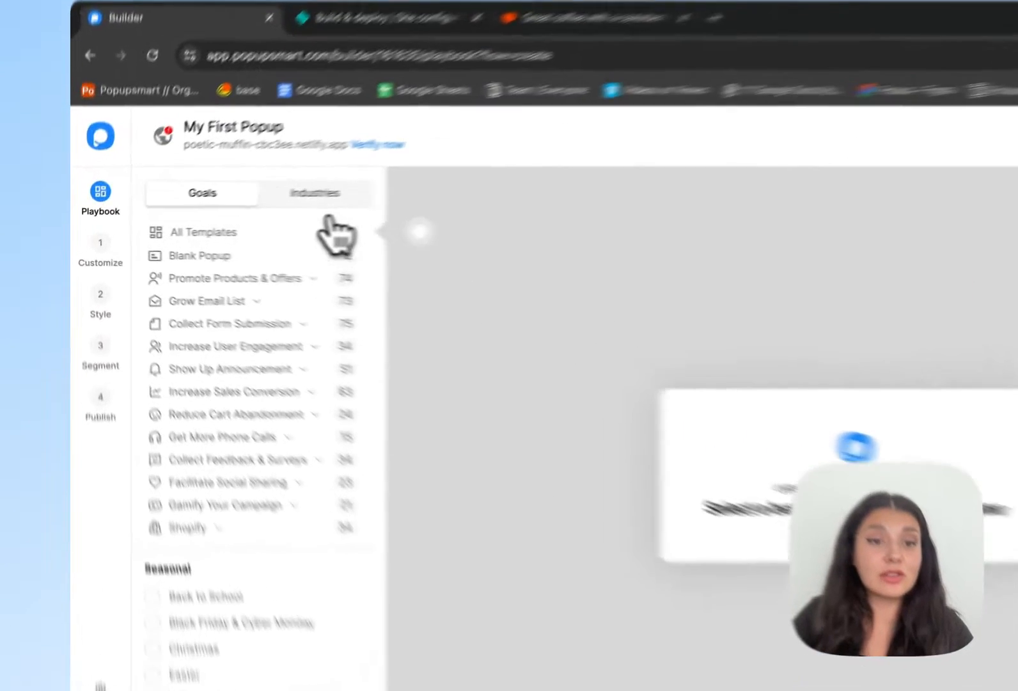
{"action": "left_click", "coordinate": [251, 210]}
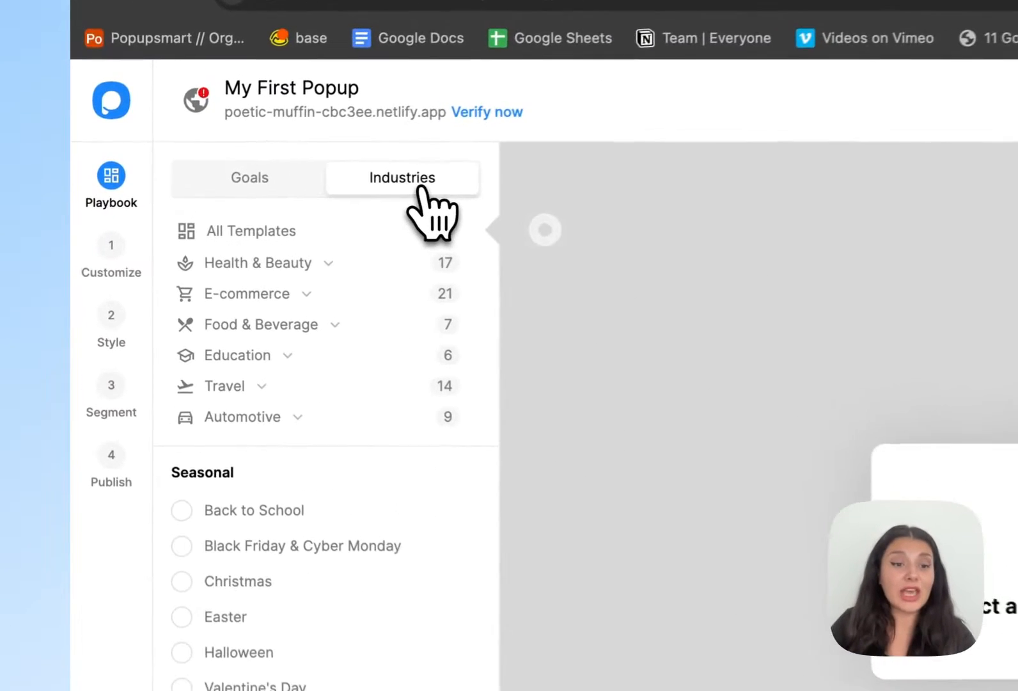
{"action": "left_click", "coordinate": [318, 187]}
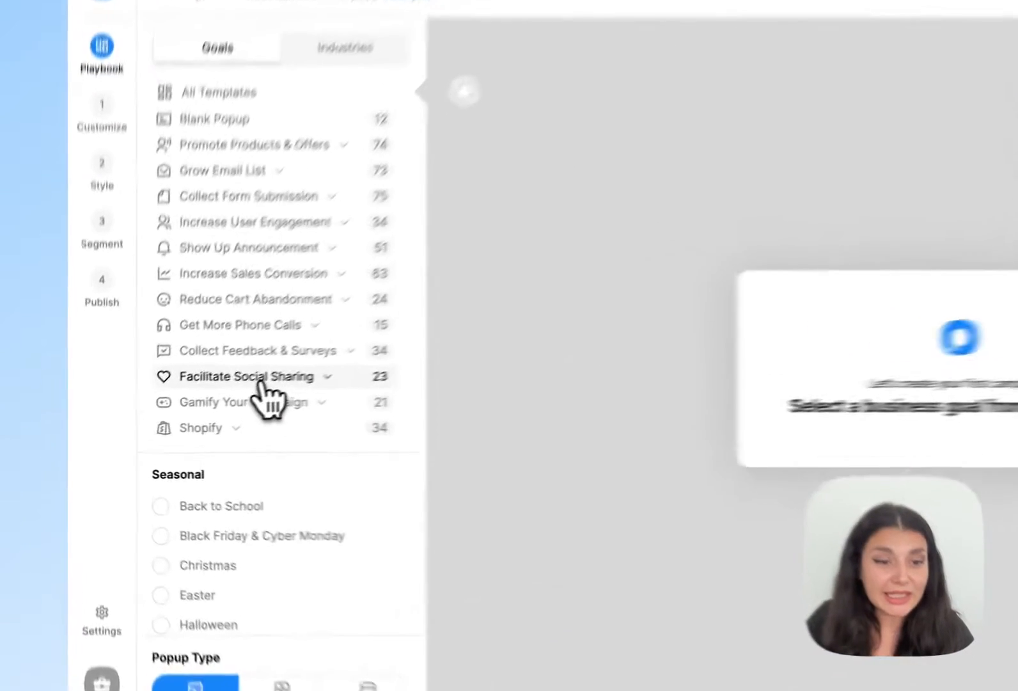
- Choose the "Welcome - Social Share Popup" template from the Facilitate Social Sharing goal and turn off the website preview
{"action": "left_click", "coordinate": [213, 409]}
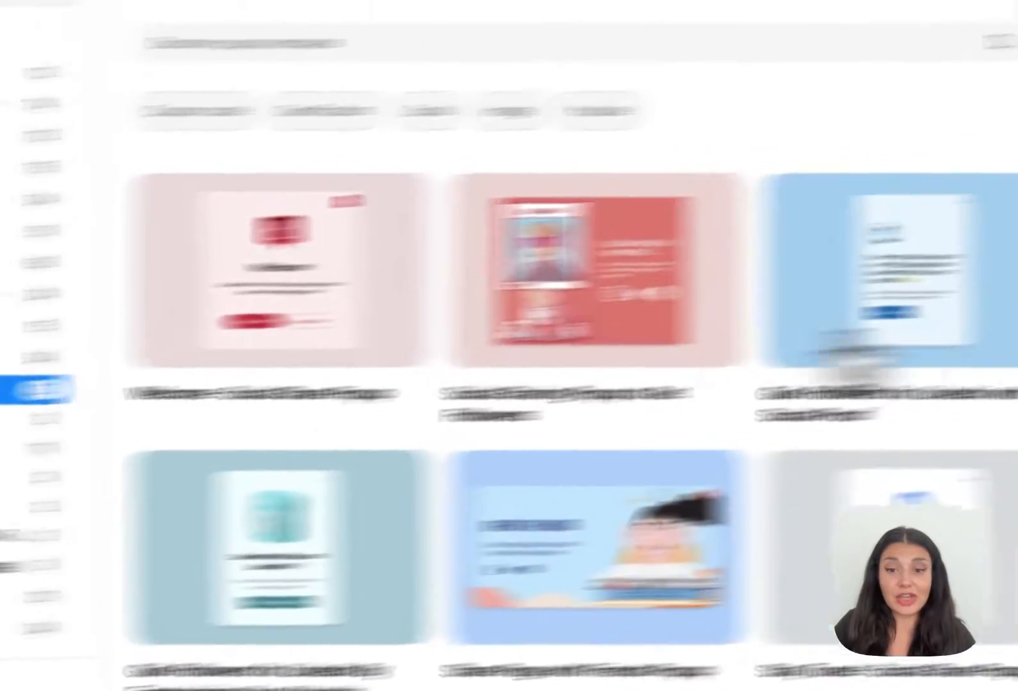
{"action": "scroll", "coordinate": [951, 373], "scroll_direction": "down", "scroll_amount": 3}
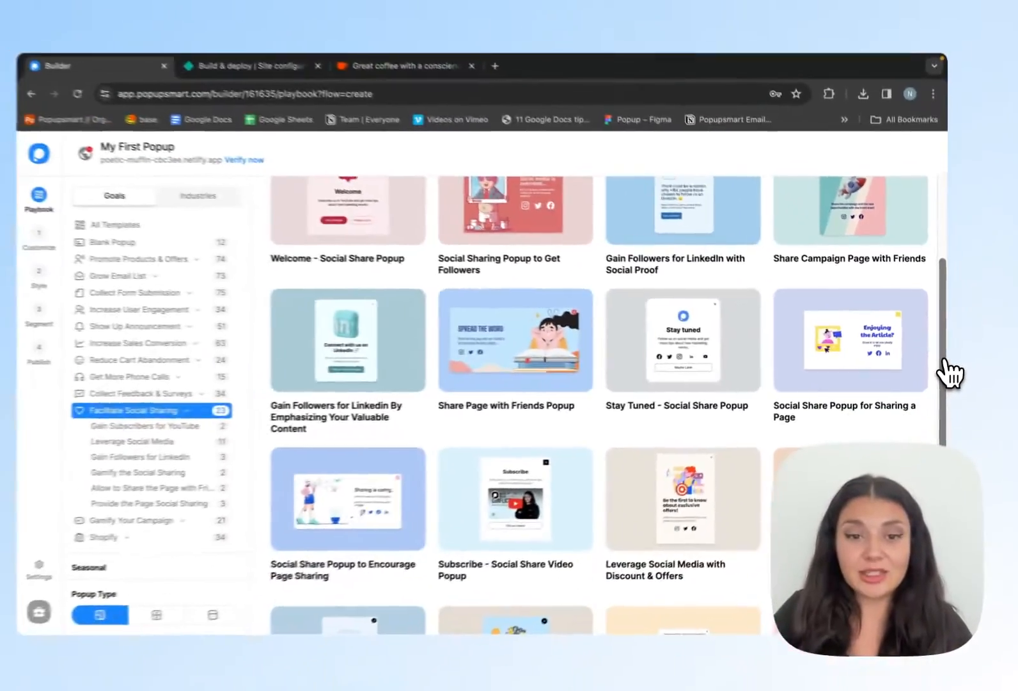
{"action": "scroll", "coordinate": [951, 373], "scroll_direction": "up", "scroll_amount": 3}
{"action": "mouse_move", "coordinate": [423, 372]}
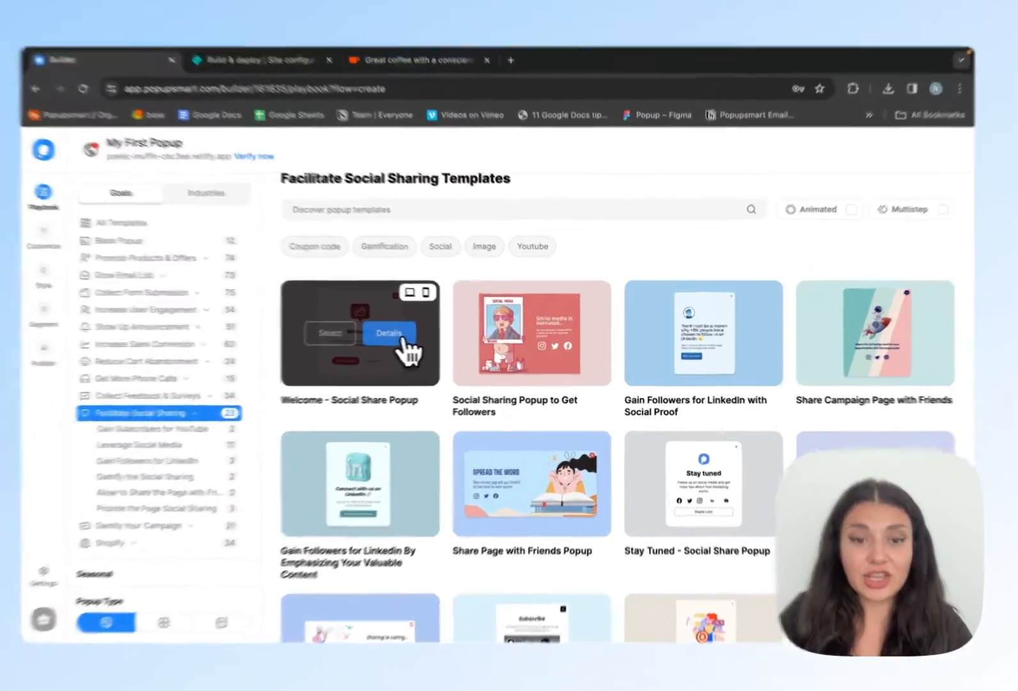
{"action": "left_click", "coordinate": [395, 335]}
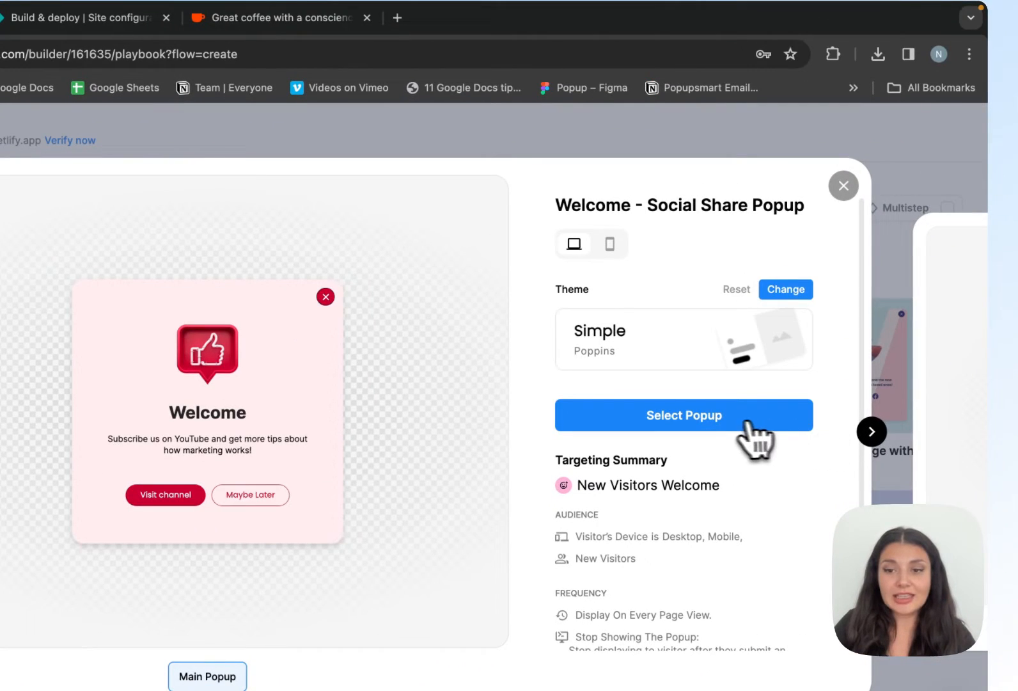
{"action": "left_click", "coordinate": [655, 426]}
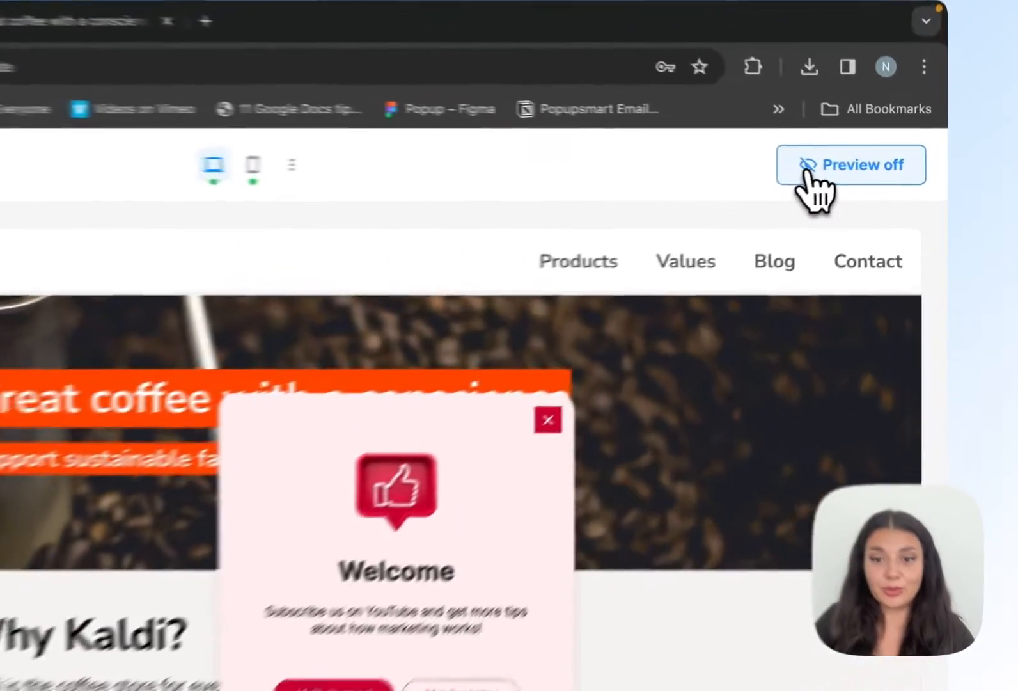
{"action": "left_click", "coordinate": [867, 168]}
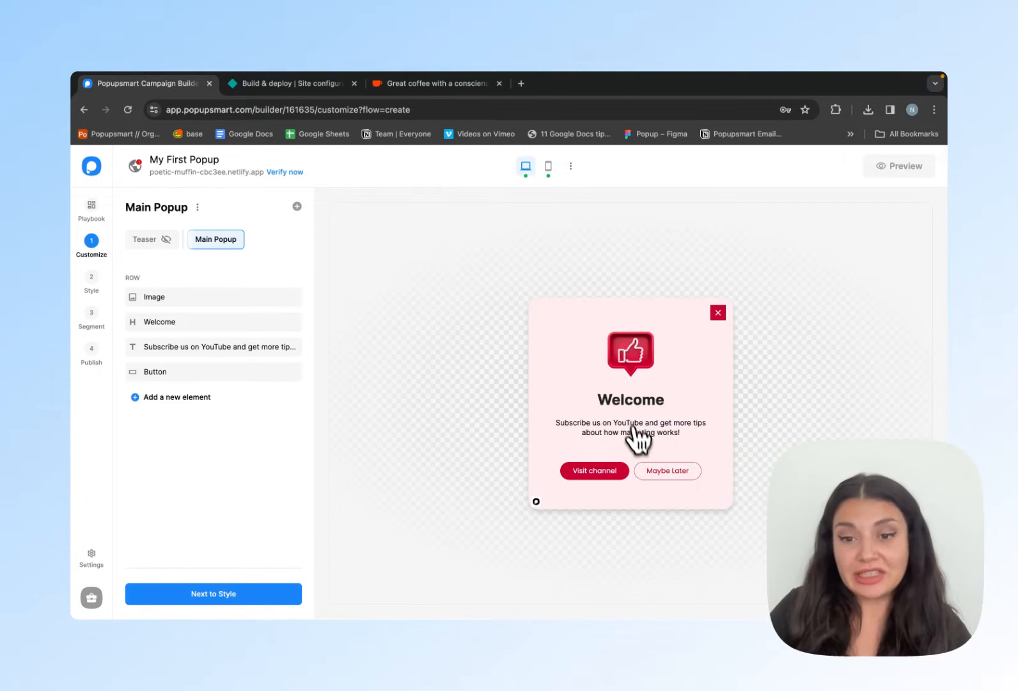
- Set the popup heading to "Like us on Facebook!" and its text to "Follow us on Facebook and get more tips about how marketing works!"
{"action": "left_click", "coordinate": [181, 325]}
{"action": "left_click", "coordinate": [214, 382]}
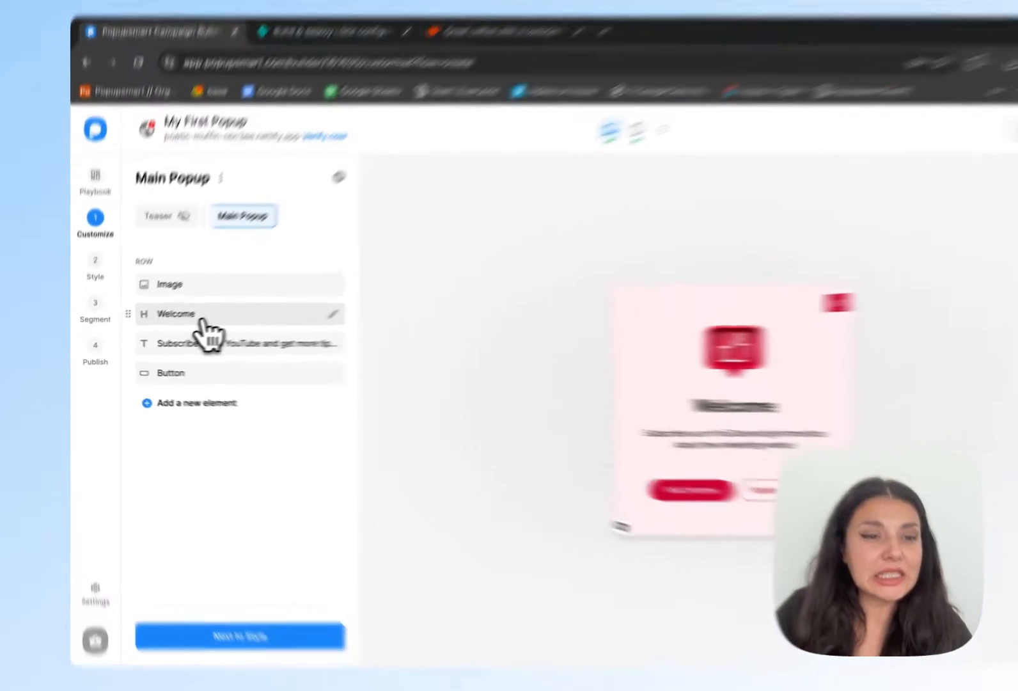
{"action": "double_click", "coordinate": [361, 385]}
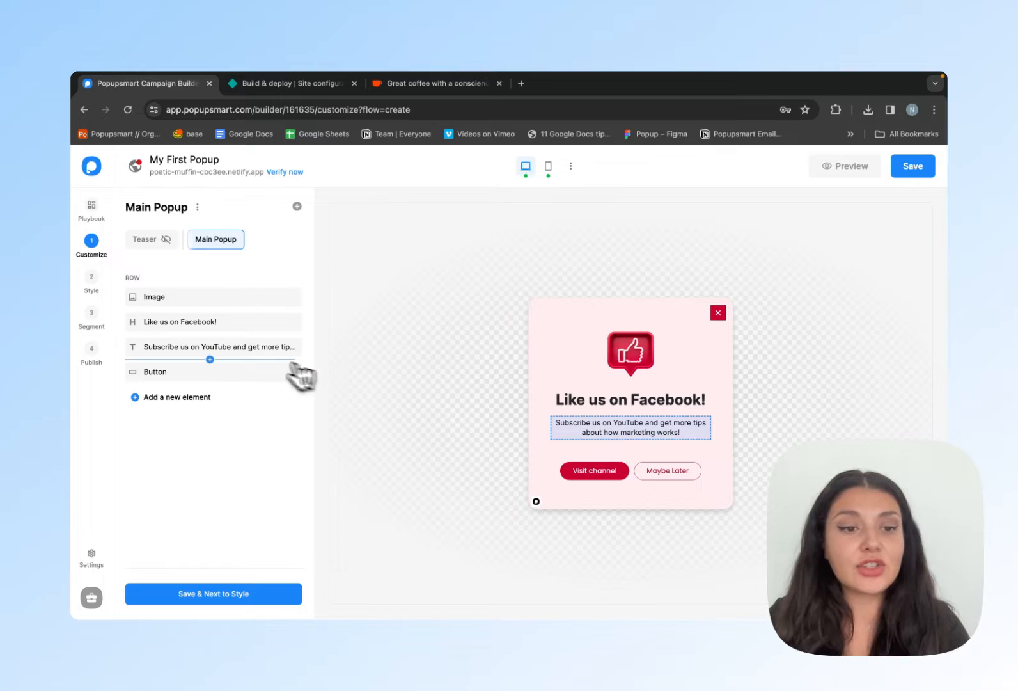
{"action": "left_click", "coordinate": [221, 349]}
{"action": "left_click", "coordinate": [238, 408]}
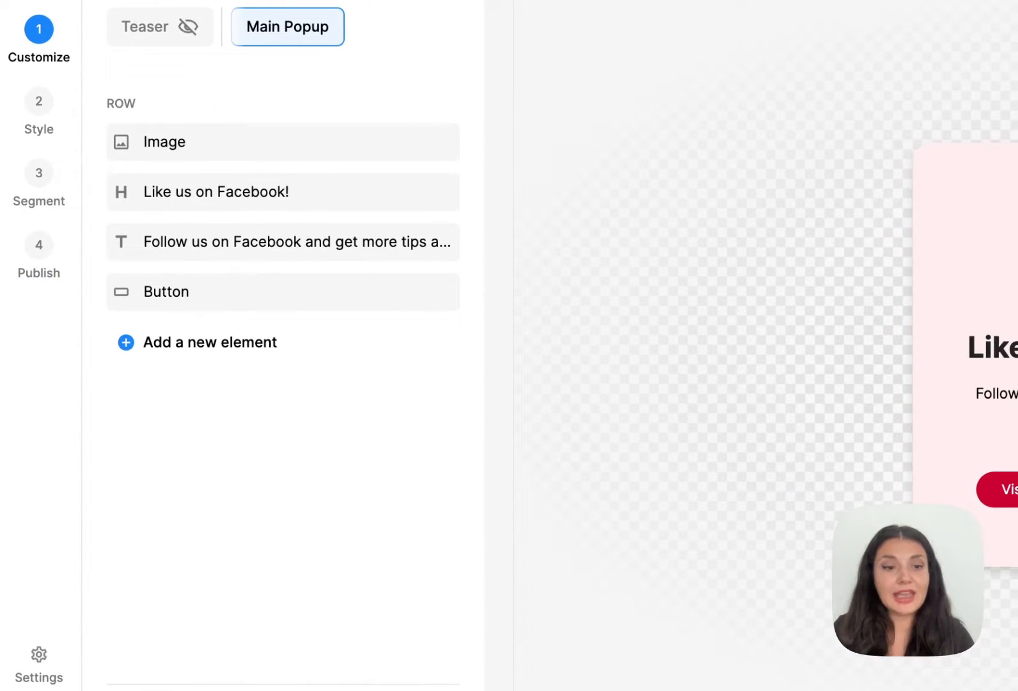
- Give the primary button the action Go to the URL Address and the text "Like us NOW!"
{"action": "left_click", "coordinate": [291, 297]}
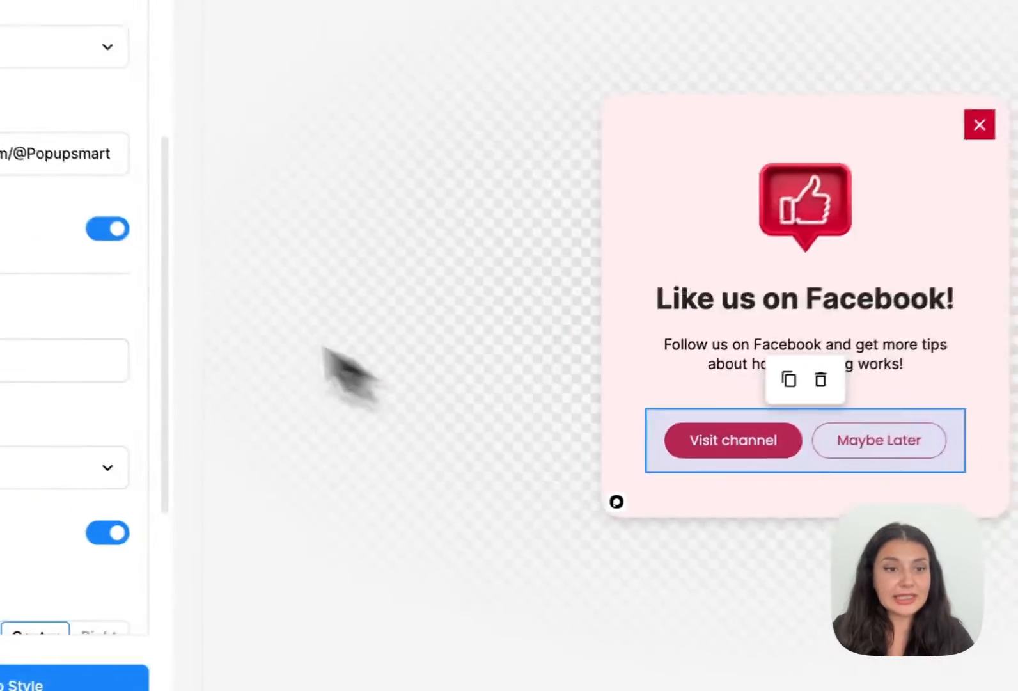
{"action": "scroll", "coordinate": [273, 372], "scroll_direction": "up", "scroll_amount": 1}
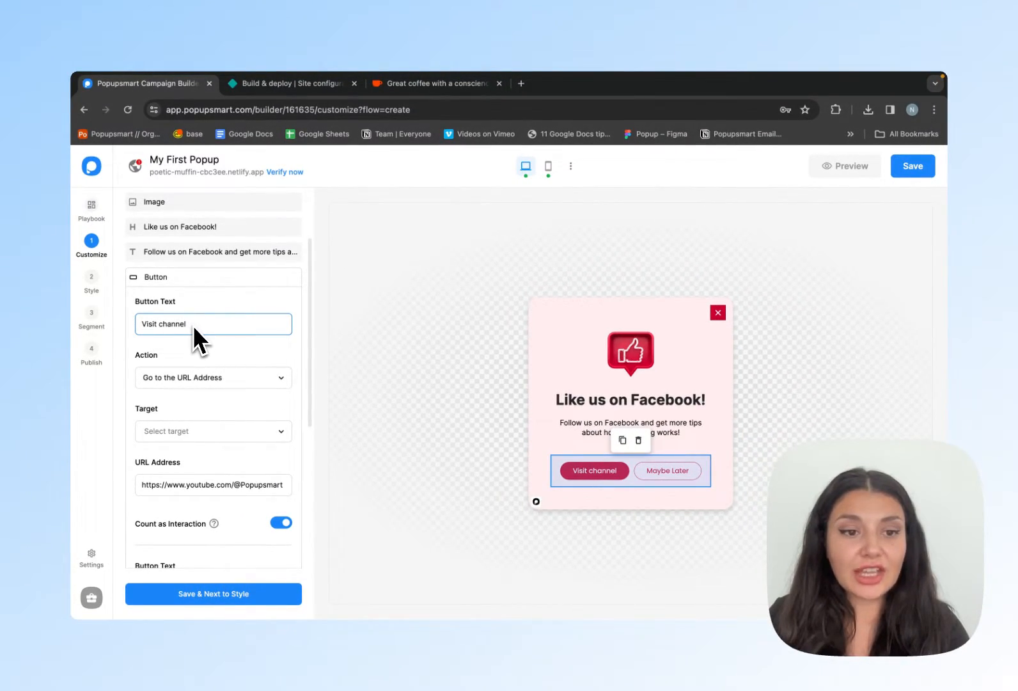
{"action": "left_click", "coordinate": [190, 381]}
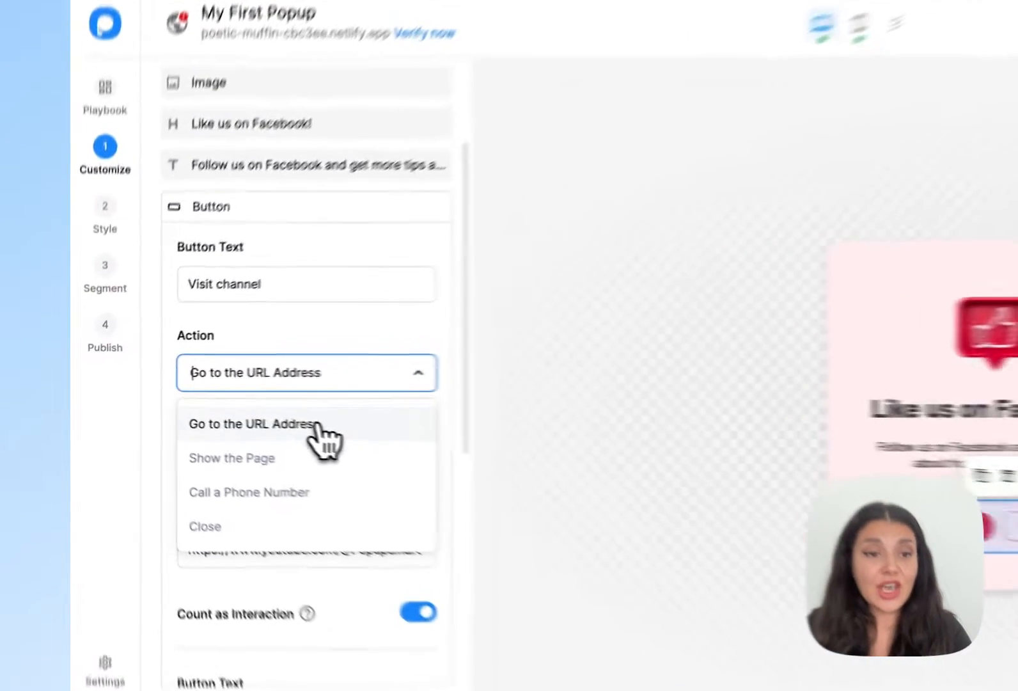
{"action": "left_click", "coordinate": [217, 409]}
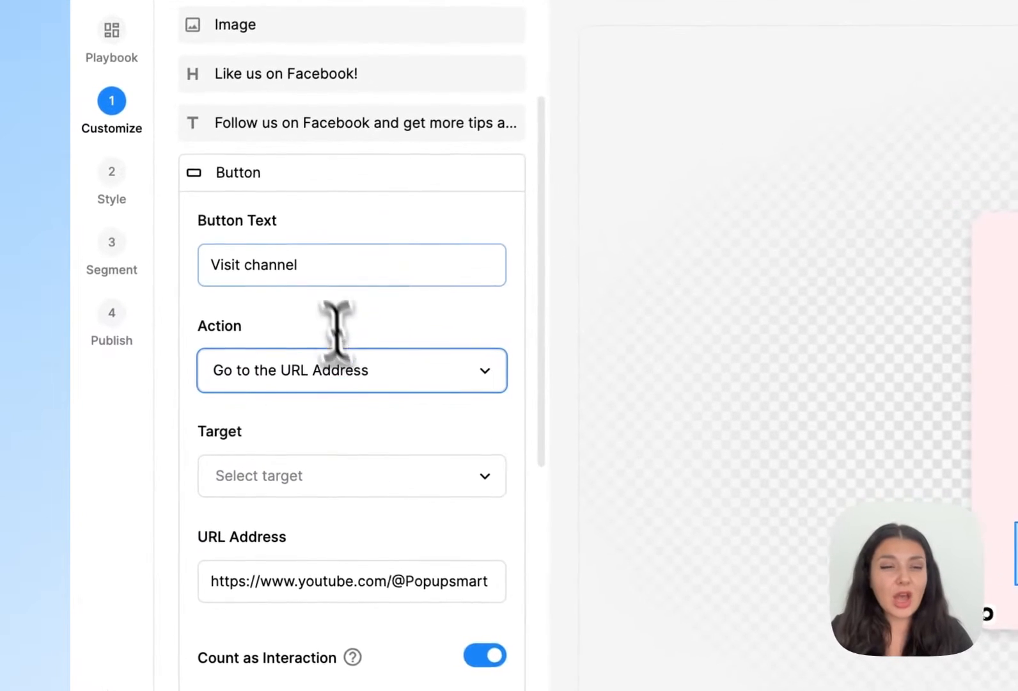
{"action": "left_click", "coordinate": [198, 325]}
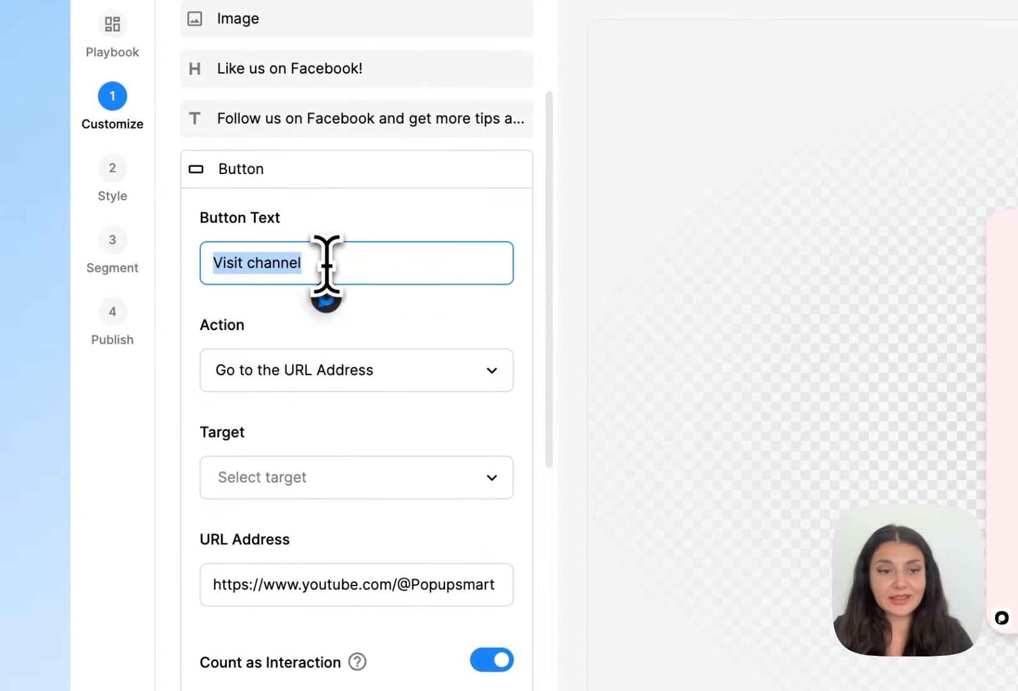
{"action": "type", "text": "Like us NOW!"}
{"action": "scroll", "coordinate": [318, 486], "scroll_direction": "down", "scroll_amount": 2}
{"action": "left_click", "coordinate": [345, 404]}
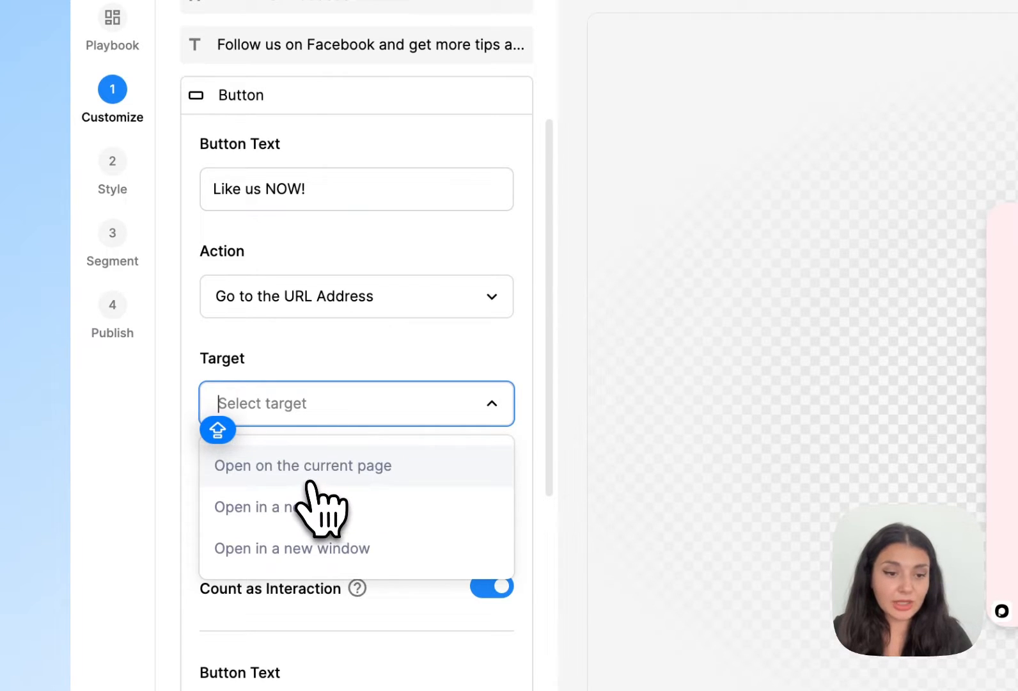
{"action": "left_click", "coordinate": [333, 477]}
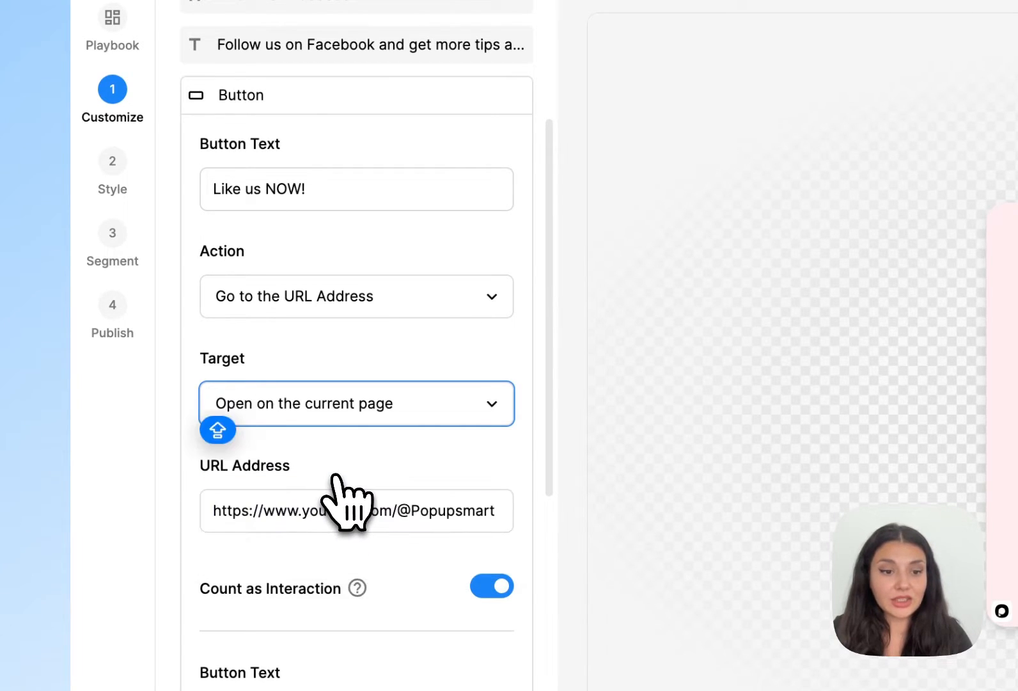
{"action": "scroll", "coordinate": [400, 495], "scroll_direction": "down", "scroll_amount": 1}
{"action": "left_click", "coordinate": [401, 490]}
{"action": "triple_click", "coordinate": [401, 490]}
{"action": "type", "text": "https://www.facebook.com/popupsmart/"}
- Keep the secondary "Maybe Later" button and set its action to Close
{"action": "scroll", "coordinate": [466, 477], "scroll_direction": "down", "scroll_amount": 6}
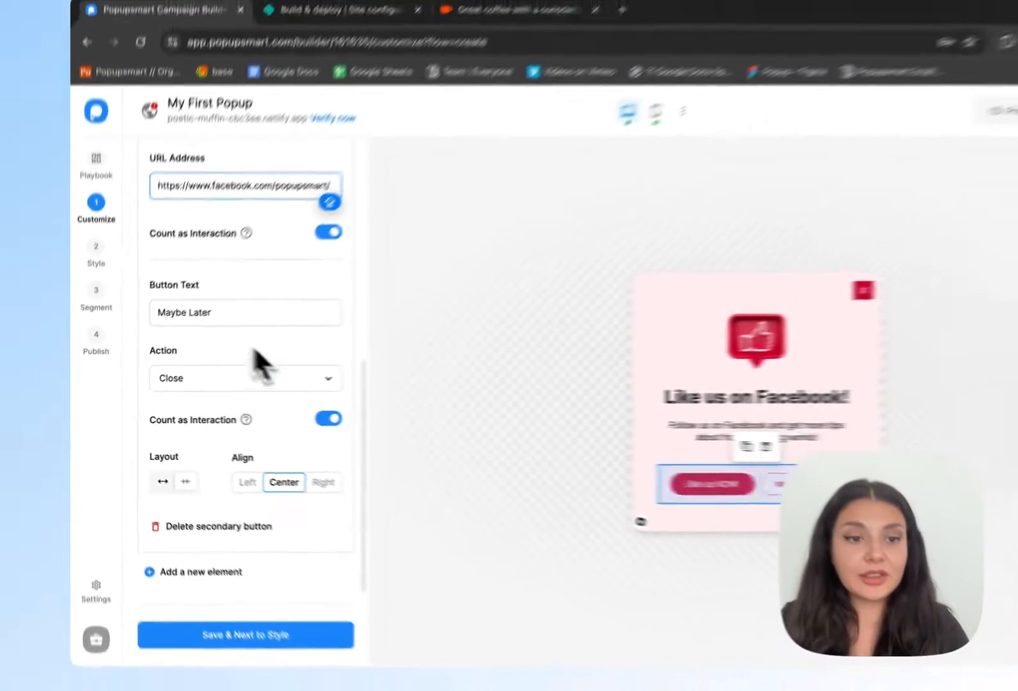
{"action": "left_click", "coordinate": [261, 250]}
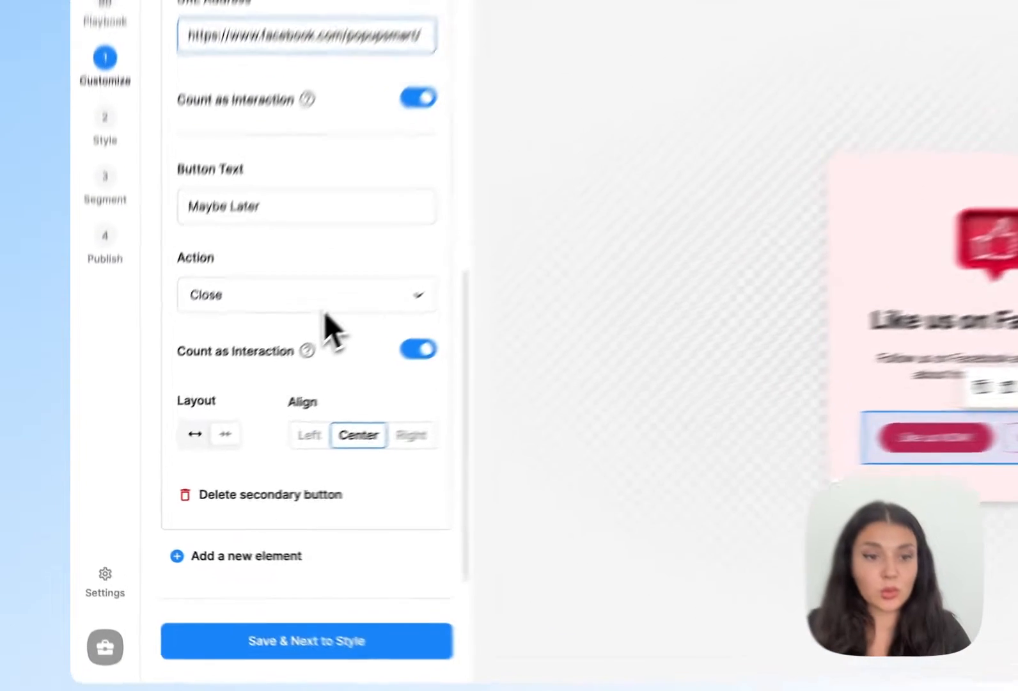
{"action": "left_click", "coordinate": [224, 389]}
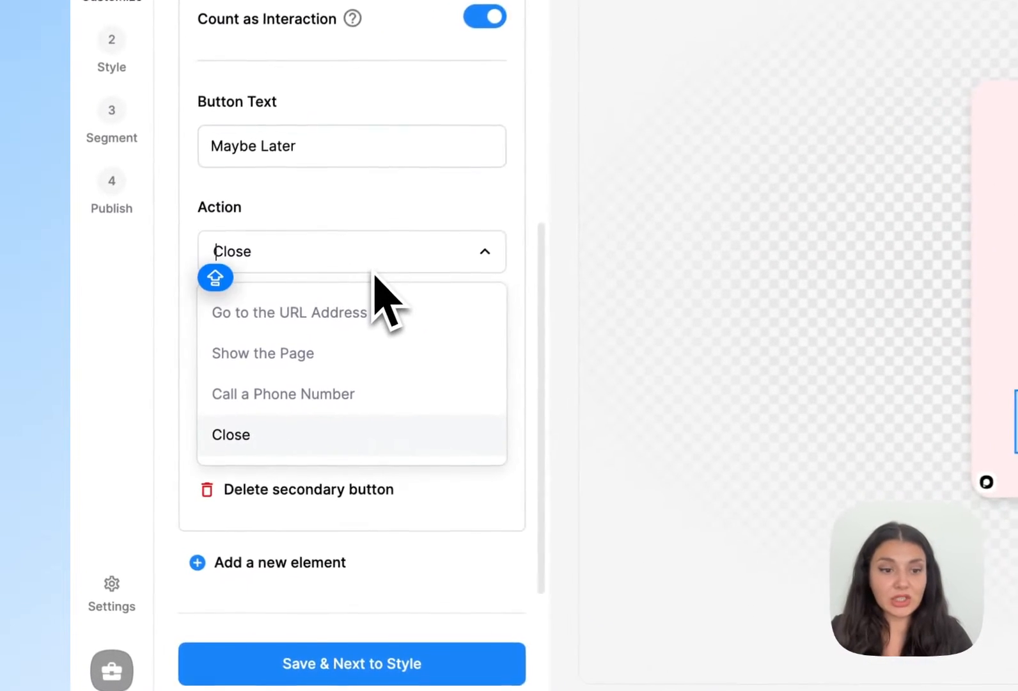
{"action": "left_click", "coordinate": [311, 433]}
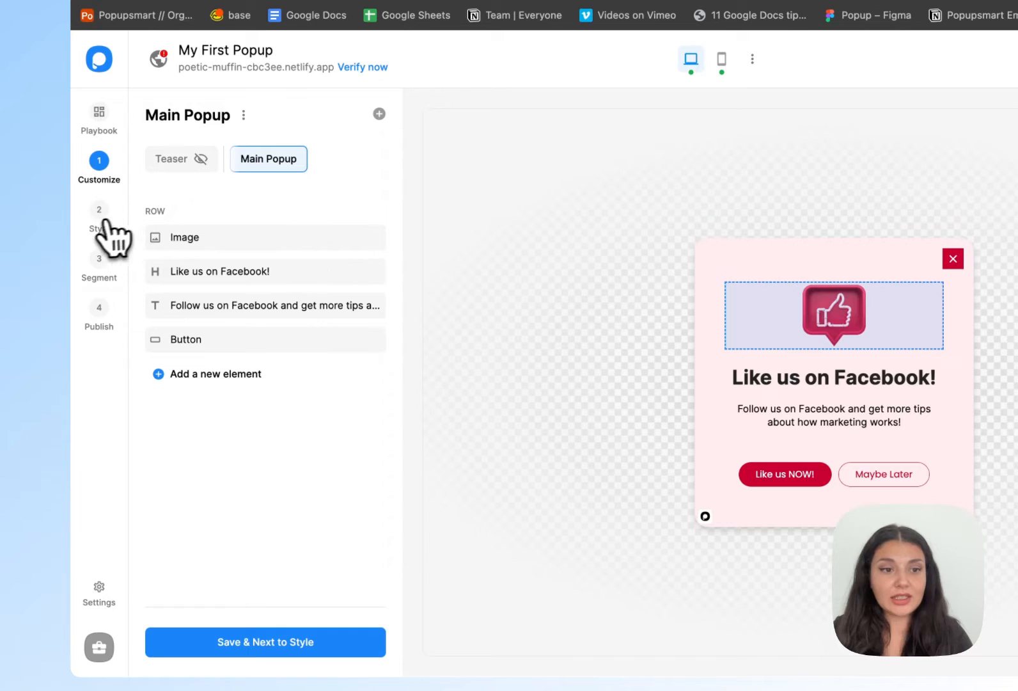
- Go to the Style stage and preview the Fun Day, Elegant, Simple and Dark themes on the popup
{"action": "left_click", "coordinate": [94, 221]}
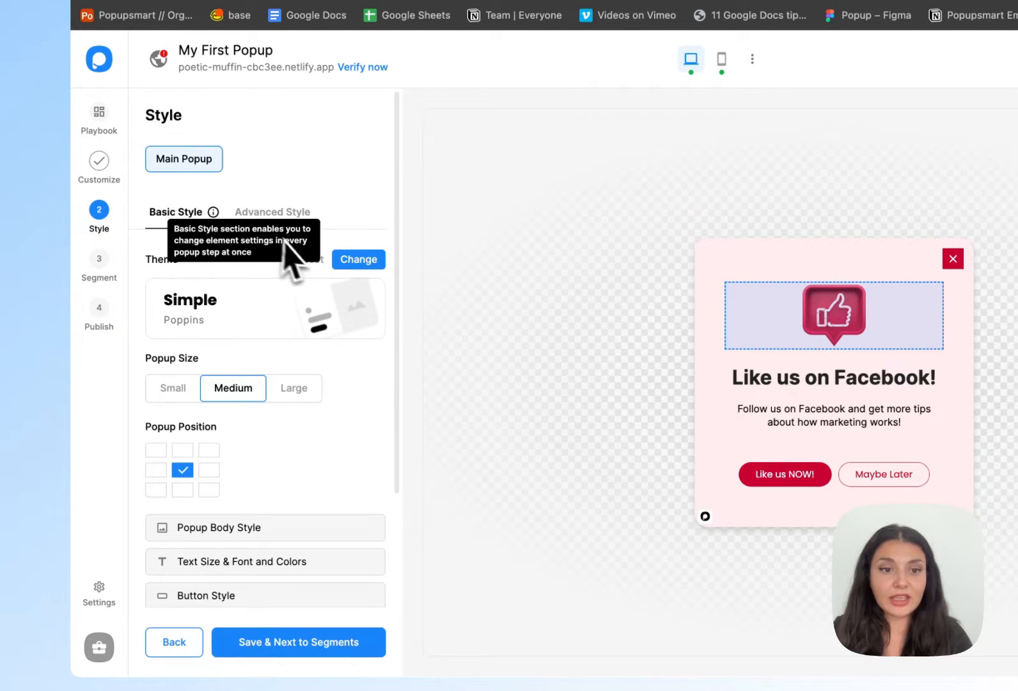
{"action": "left_click", "coordinate": [357, 262]}
{"action": "scroll", "coordinate": [307, 412], "scroll_direction": "down", "scroll_amount": 2}
{"action": "scroll", "coordinate": [300, 417], "scroll_direction": "up", "scroll_amount": 2}
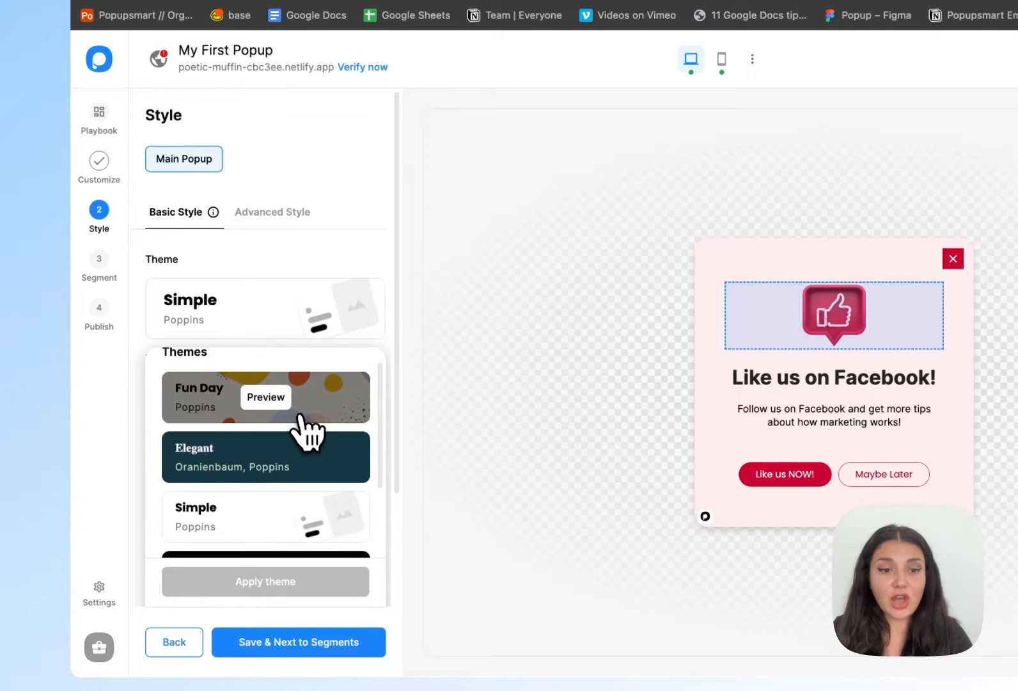
{"action": "left_click", "coordinate": [291, 415]}
{"action": "left_click", "coordinate": [276, 462]}
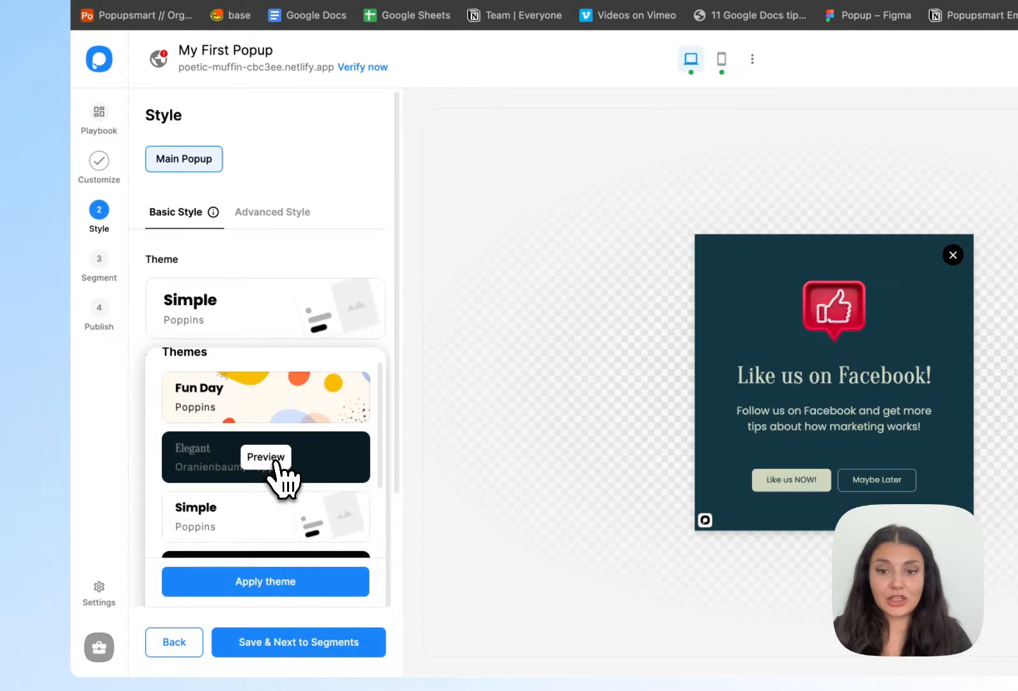
{"action": "scroll", "coordinate": [278, 470], "scroll_direction": "down", "scroll_amount": 2}
{"action": "left_click", "coordinate": [276, 457]}
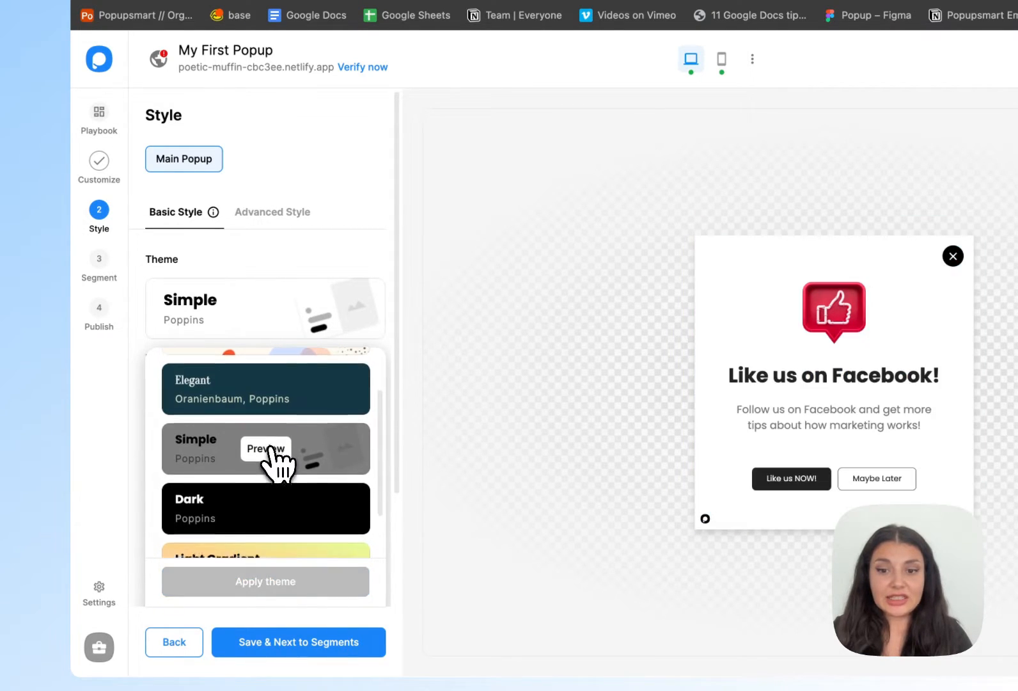
{"action": "scroll", "coordinate": [275, 464], "scroll_direction": "down", "scroll_amount": 1}
{"action": "left_click", "coordinate": [274, 474]}
{"action": "scroll", "coordinate": [273, 485], "scroll_direction": "down", "scroll_amount": 2}
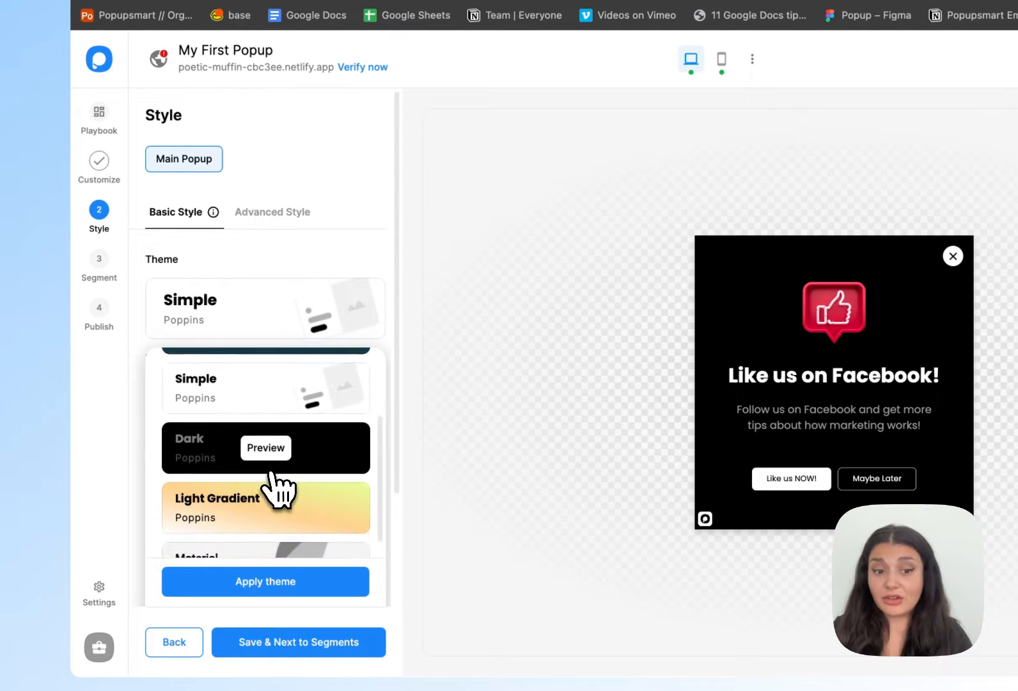
- Apply the Elegant theme to the popup
{"action": "scroll", "coordinate": [277, 489], "scroll_direction": "up", "scroll_amount": 3}
{"action": "left_click", "coordinate": [268, 448]}
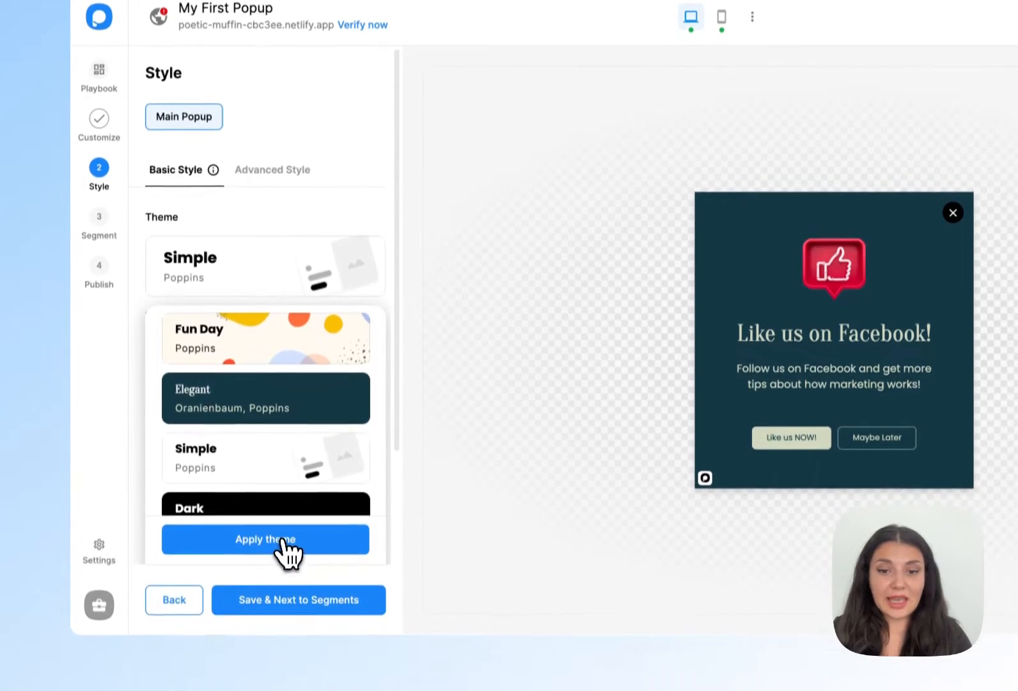
{"action": "left_click", "coordinate": [288, 581]}
- Try the Small and Large popup sizes, settle on Medium, and set the popup position to the bottom-right corner
{"action": "left_click", "coordinate": [182, 344]}
{"action": "left_click", "coordinate": [291, 339]}
{"action": "left_click", "coordinate": [259, 337]}
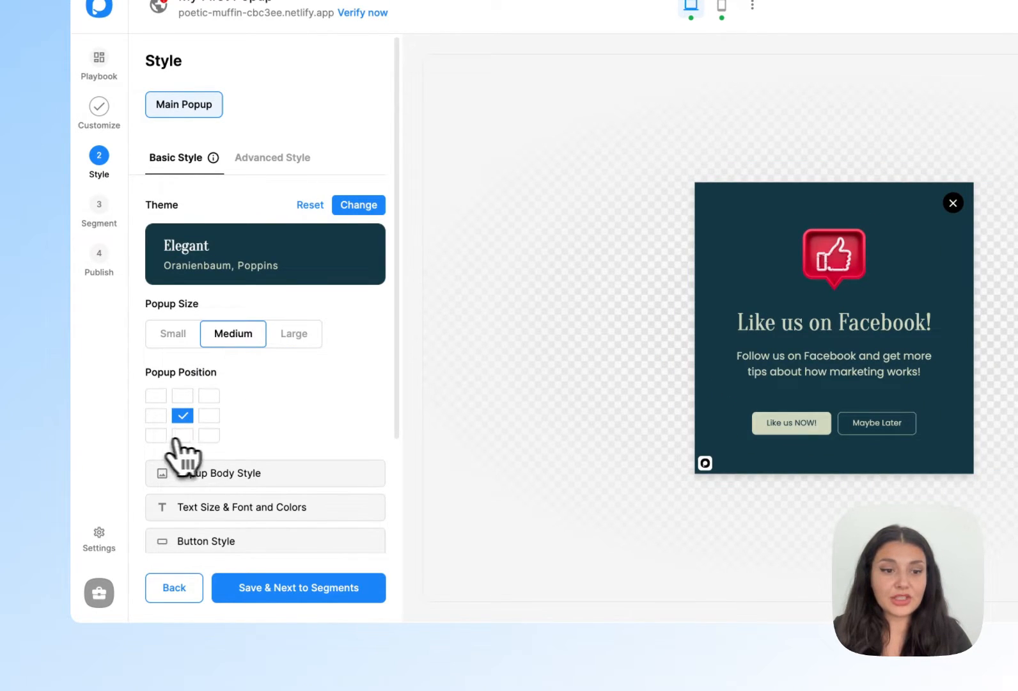
{"action": "left_click", "coordinate": [211, 437]}
- Enable the website overlay in the popup body style and set its opacity to 65%
{"action": "scroll", "coordinate": [214, 490], "scroll_direction": "down", "scroll_amount": 3}
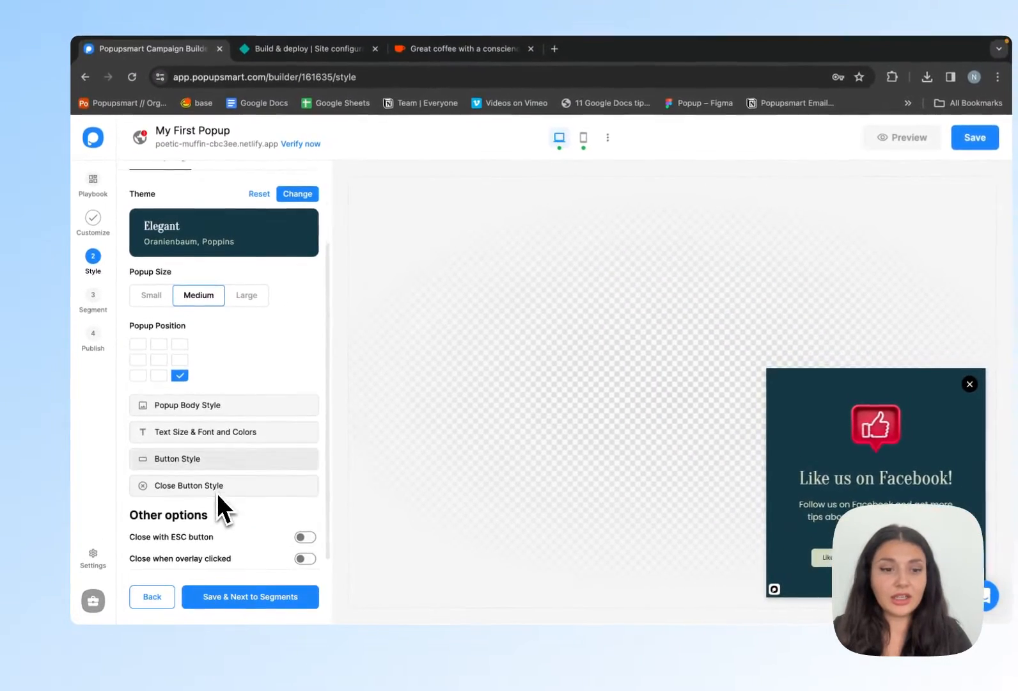
{"action": "left_click", "coordinate": [256, 403]}
{"action": "scroll", "coordinate": [255, 425], "scroll_direction": "down", "scroll_amount": 5}
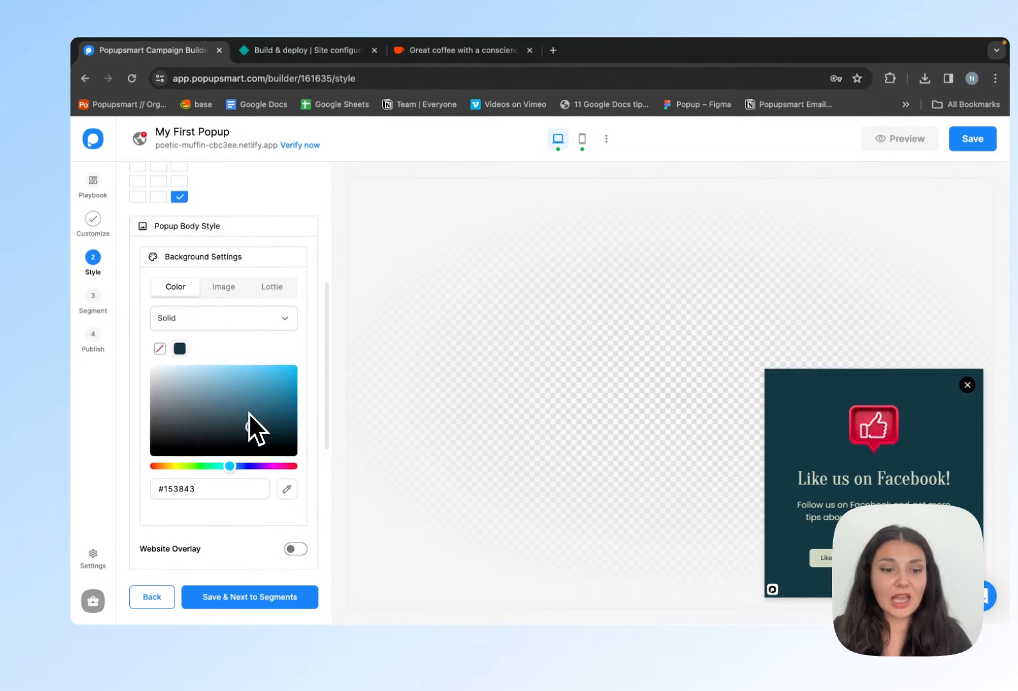
{"action": "left_click", "coordinate": [296, 455]}
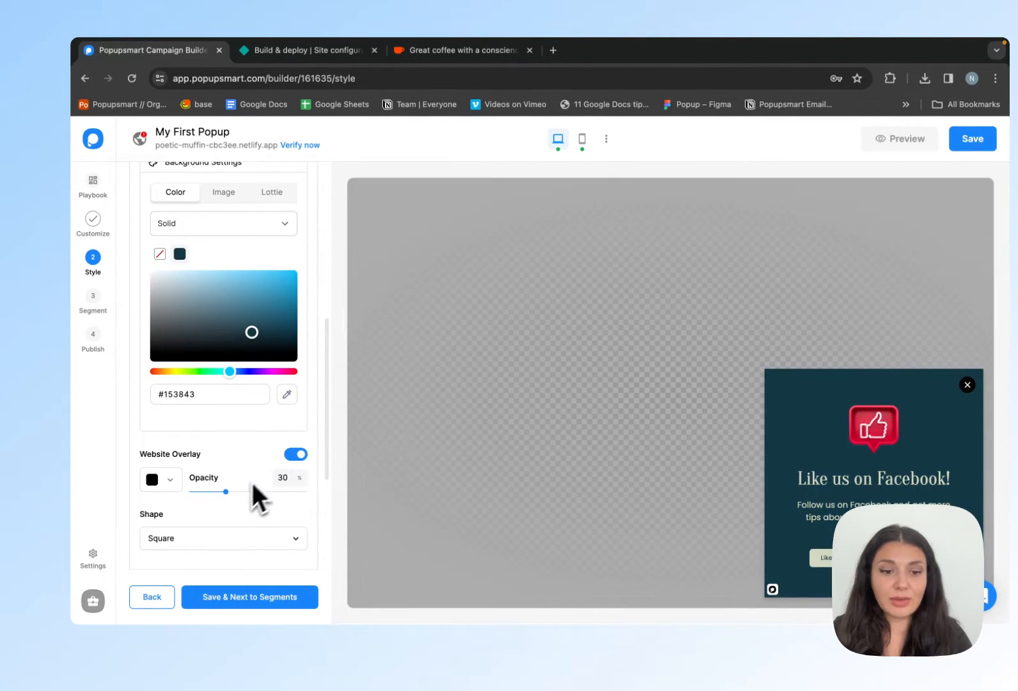
{"action": "left_click_drag", "start_coordinate": [227, 493], "coordinate": [266, 495]}
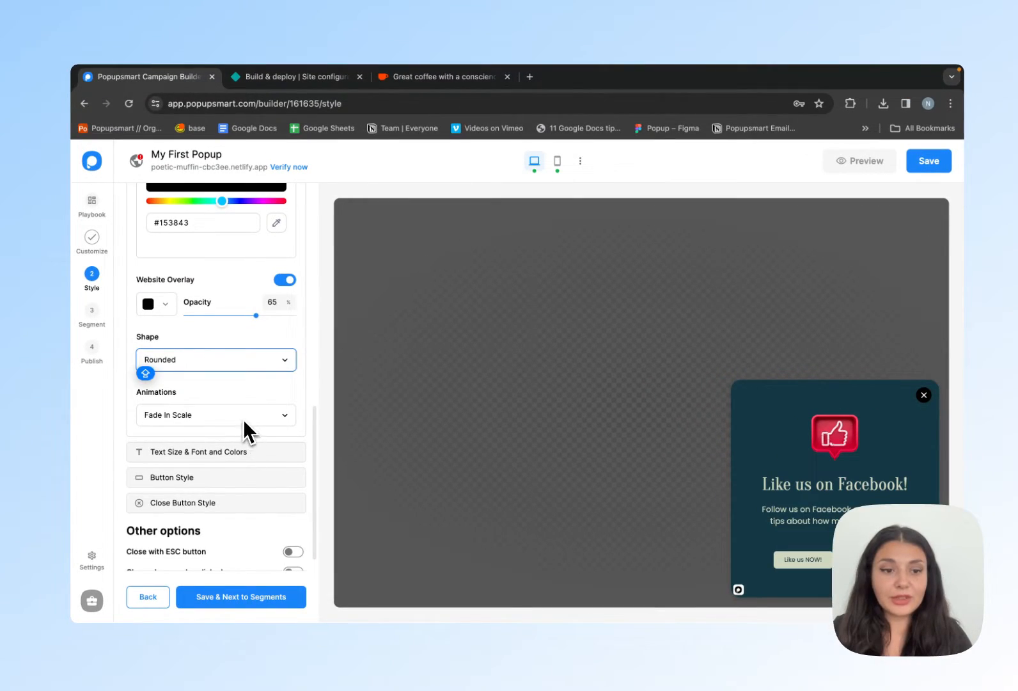
- Set the popup's shape to Rounded and its animation to Fade In Up
{"action": "left_click", "coordinate": [243, 417]}
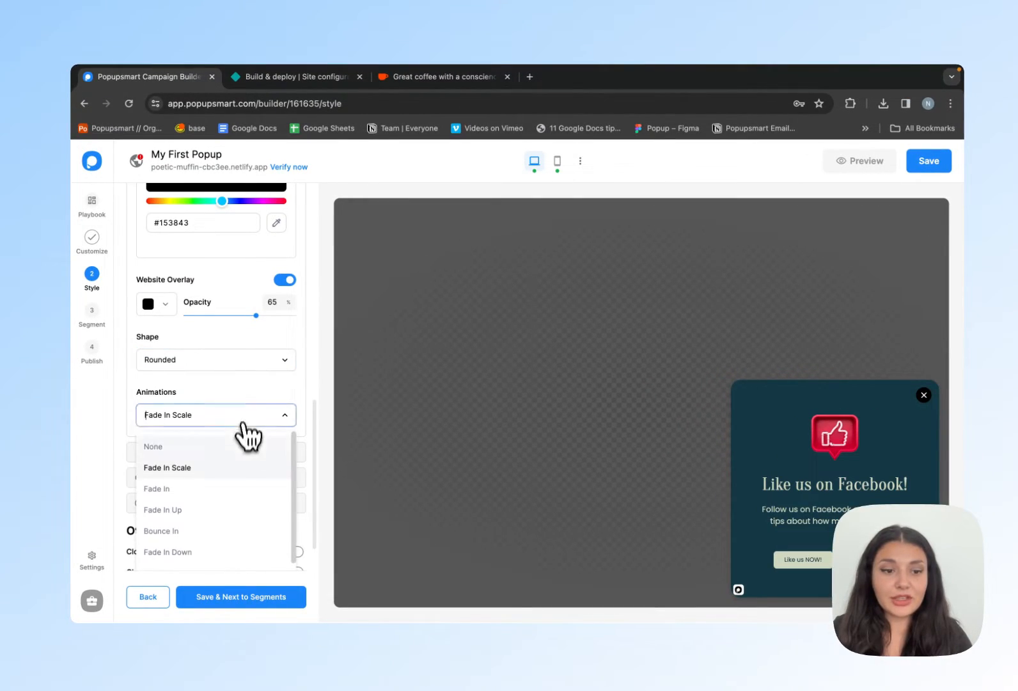
{"action": "left_click", "coordinate": [234, 510]}
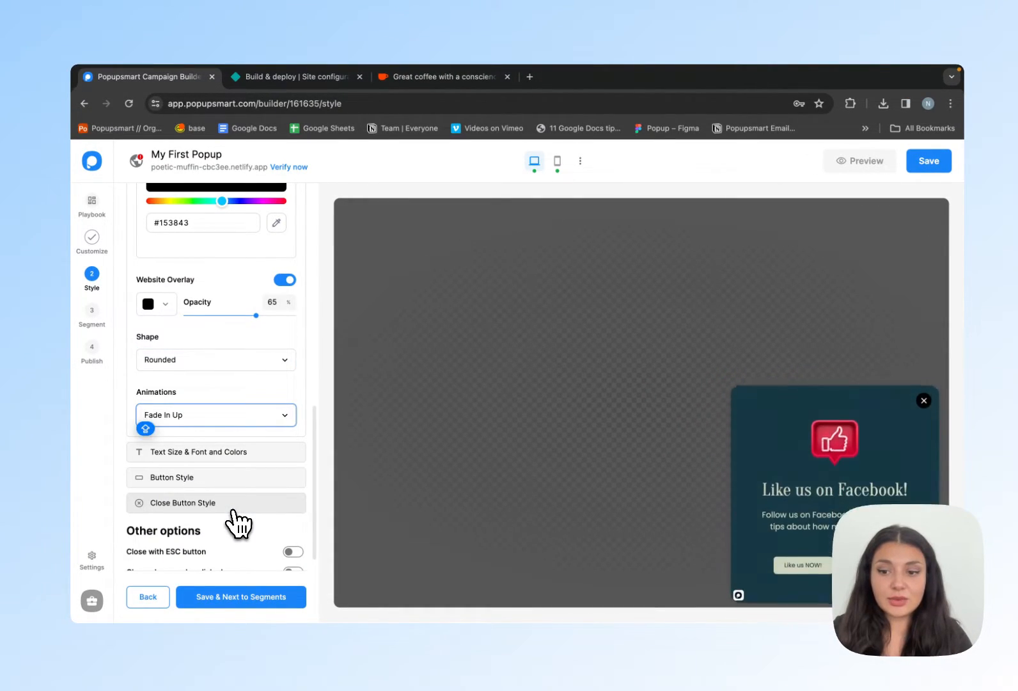
- Review the text, button and close button style options, and save the style to continue to the segment settings
{"action": "left_click", "coordinate": [256, 453]}
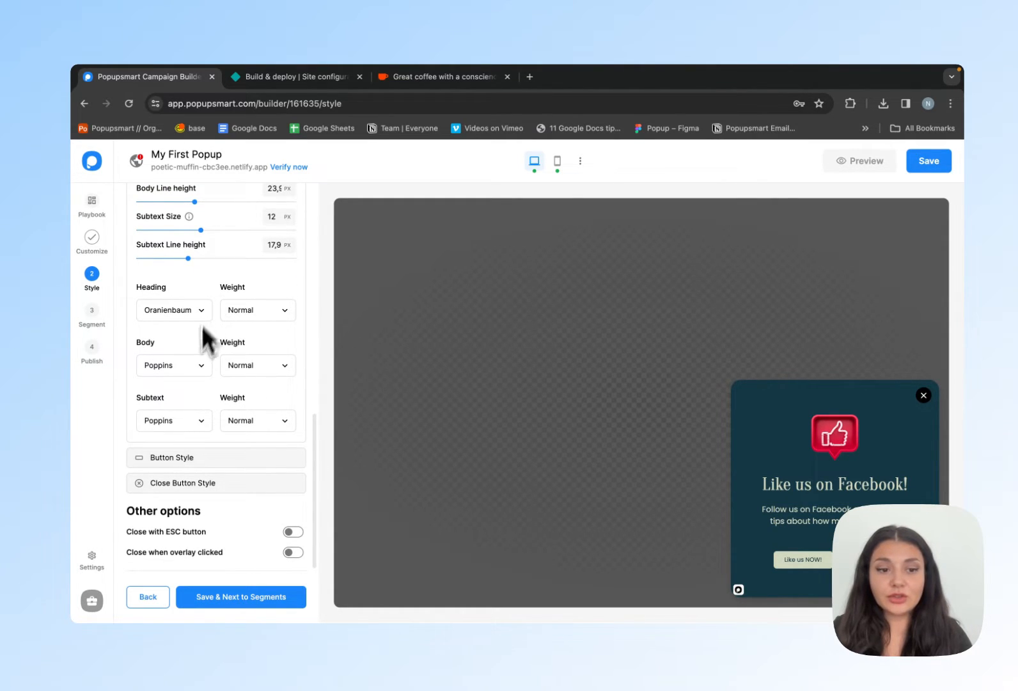
{"action": "left_click", "coordinate": [202, 465]}
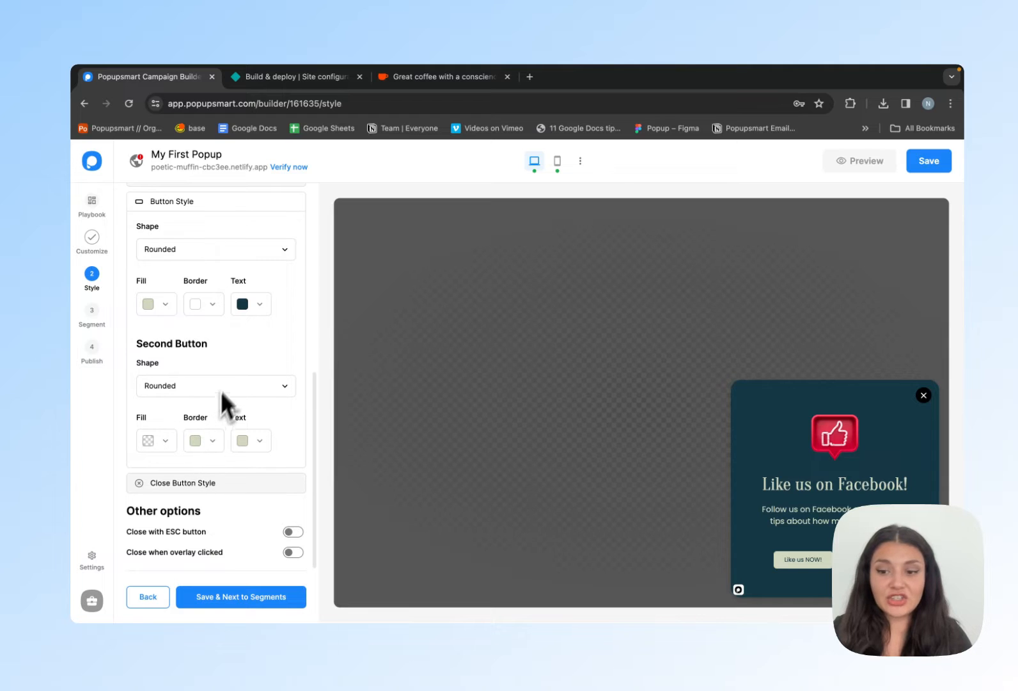
{"action": "left_click", "coordinate": [228, 483]}
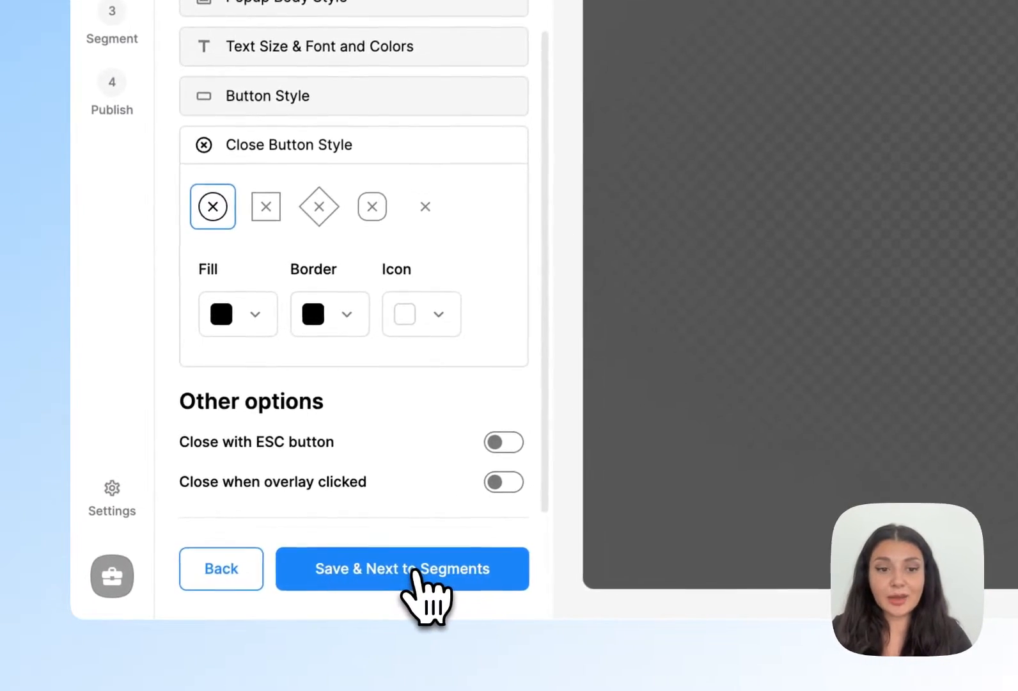
{"action": "left_click", "coordinate": [247, 595]}
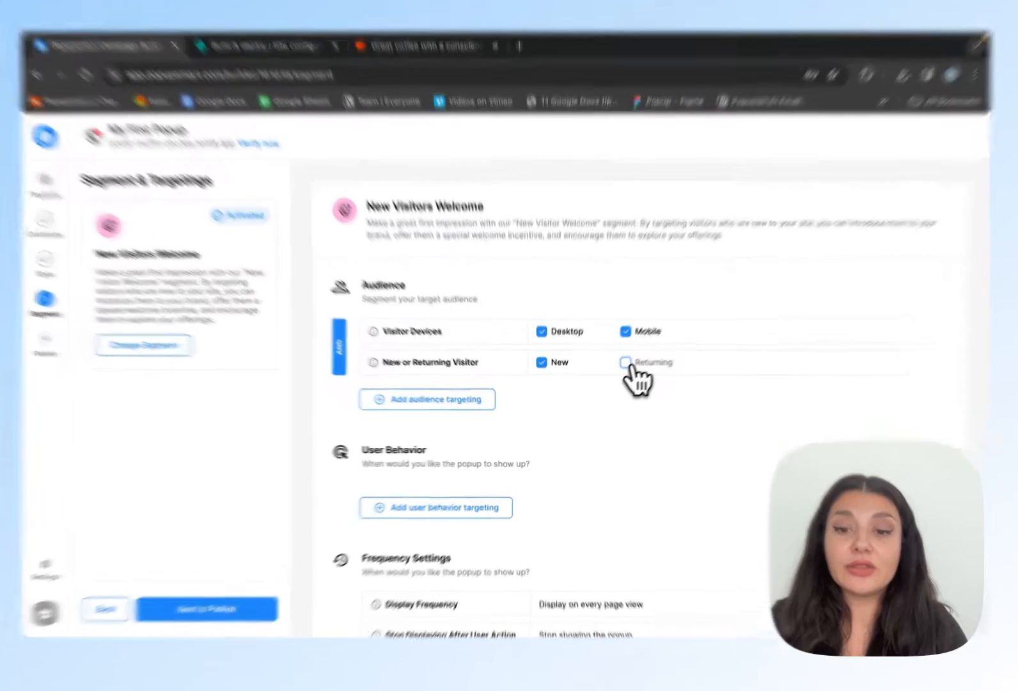
- Include returning visitors in the target audience and browse the additional audience targeting options
{"action": "left_click", "coordinate": [618, 370]}
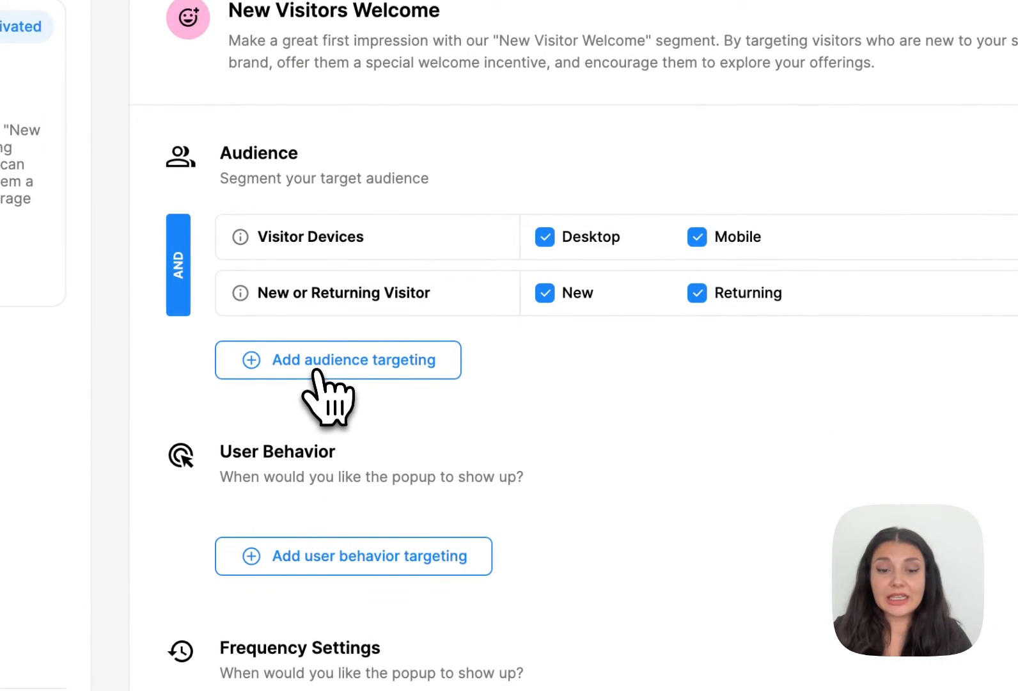
{"action": "left_click", "coordinate": [316, 371]}
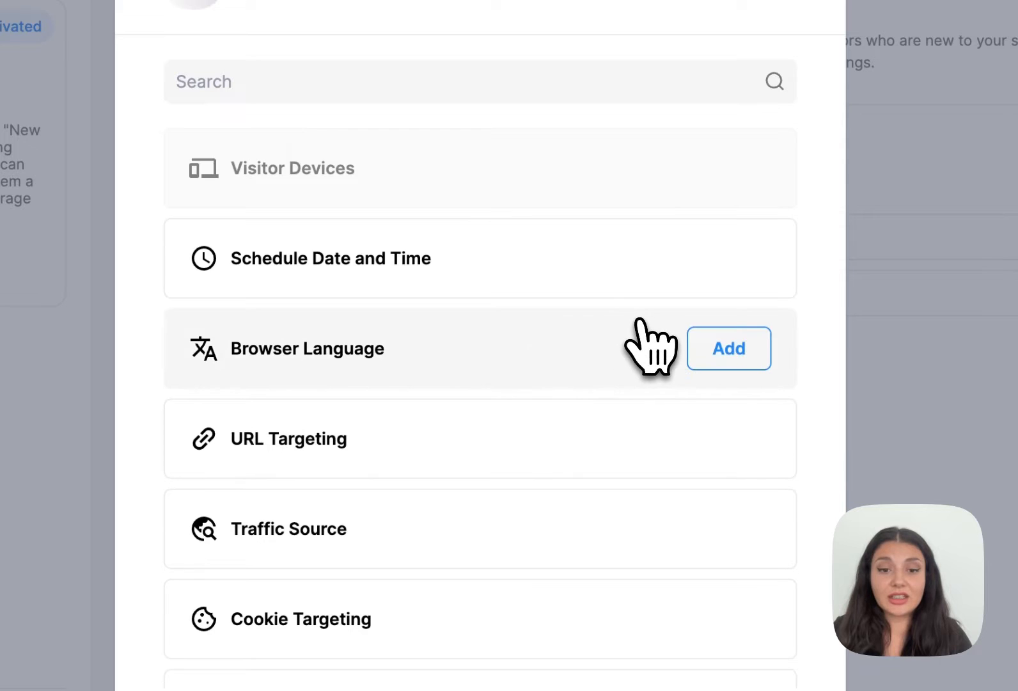
{"action": "scroll", "coordinate": [641, 319], "scroll_direction": "down", "scroll_amount": 1}
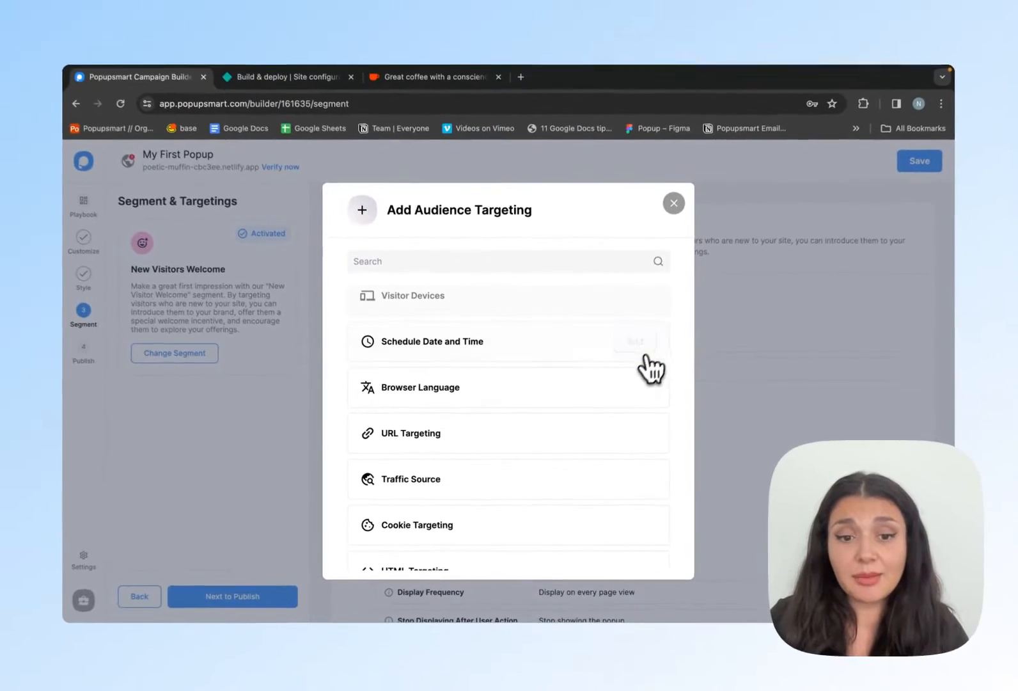
{"action": "scroll", "coordinate": [625, 398], "scroll_direction": "down", "scroll_amount": 3}
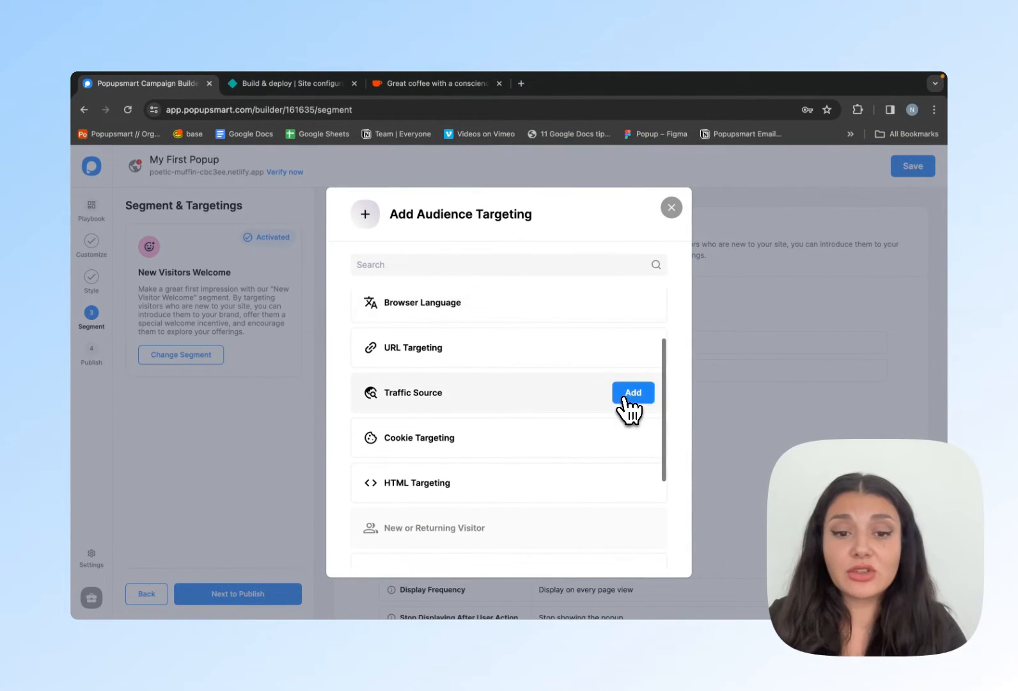
{"action": "scroll", "coordinate": [531, 414], "scroll_direction": "down", "scroll_amount": 3}
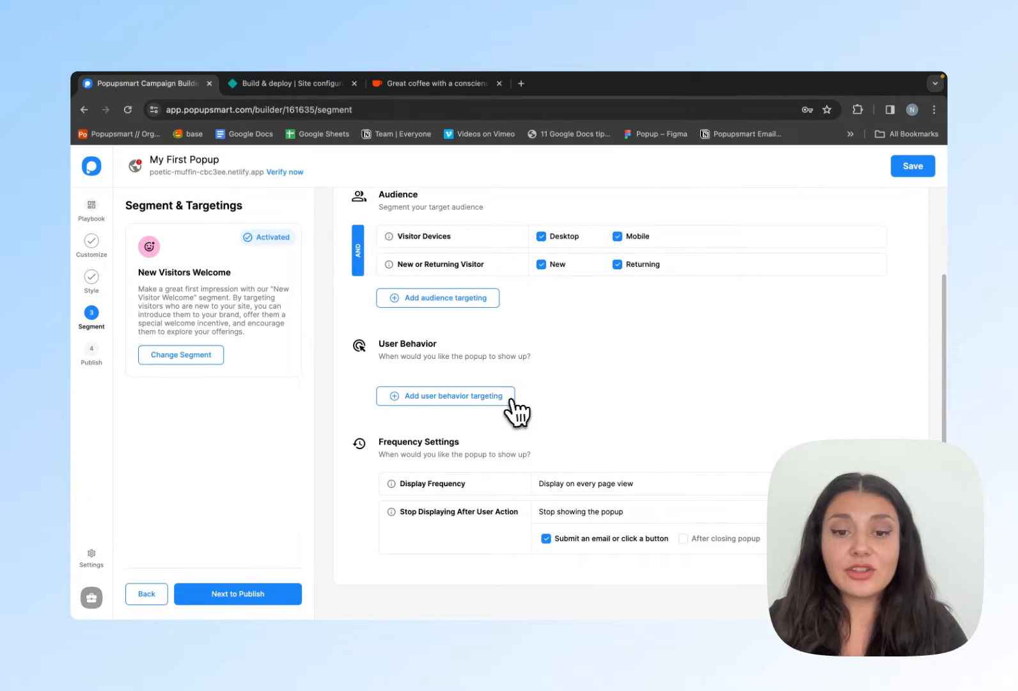
- Add an After Scrolling x% user behavior rule and set it to 20 percent
{"action": "left_click", "coordinate": [512, 400]}
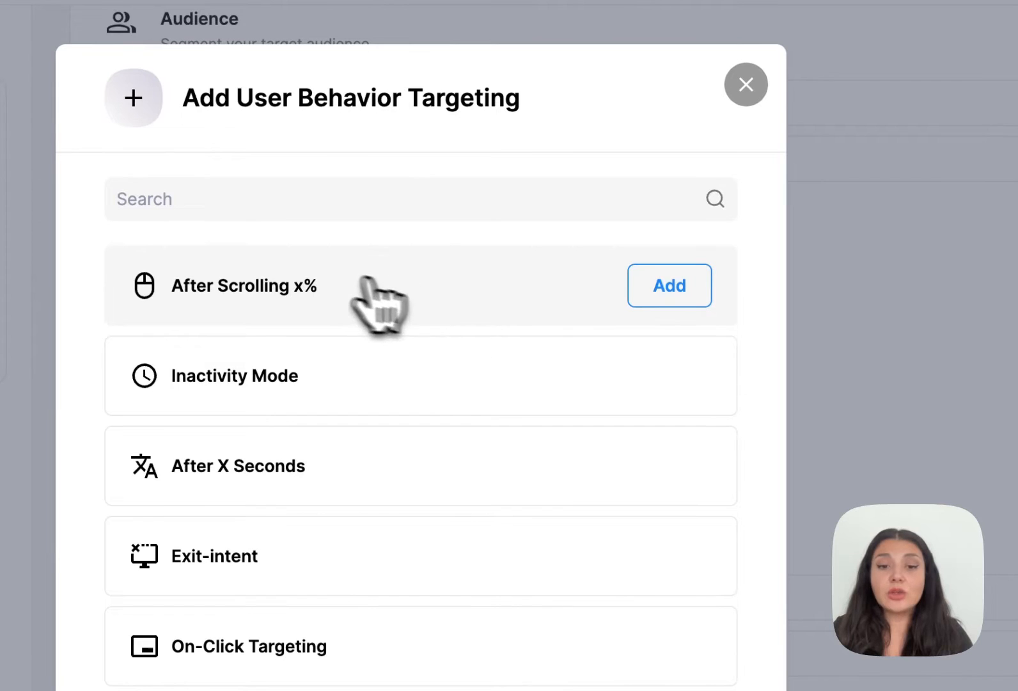
{"action": "left_click", "coordinate": [685, 295]}
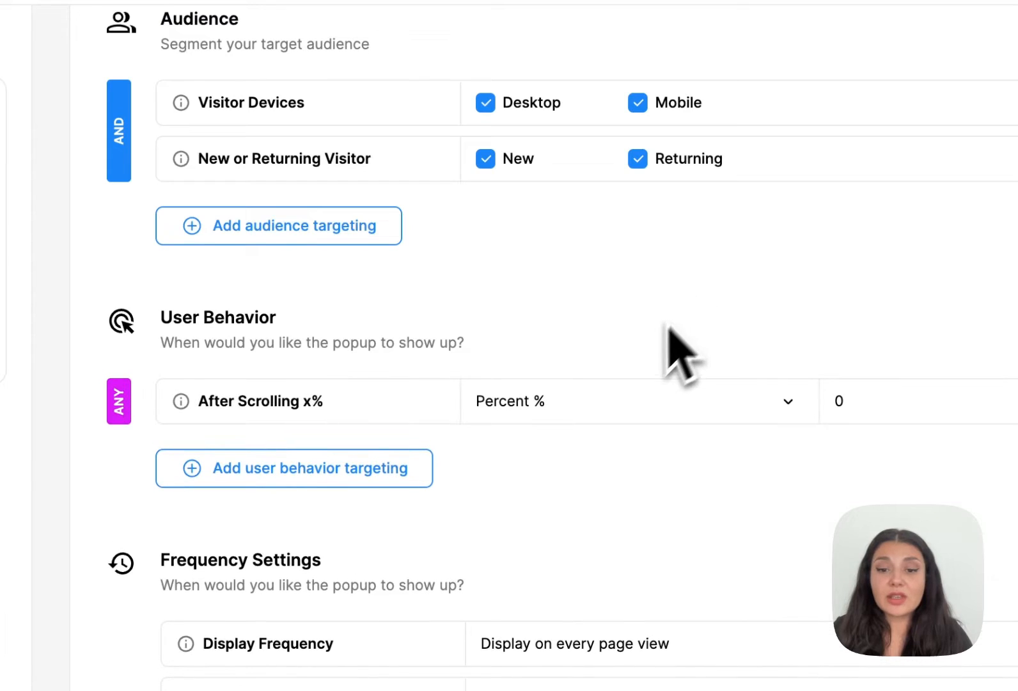
{"action": "left_click", "coordinate": [595, 363]}
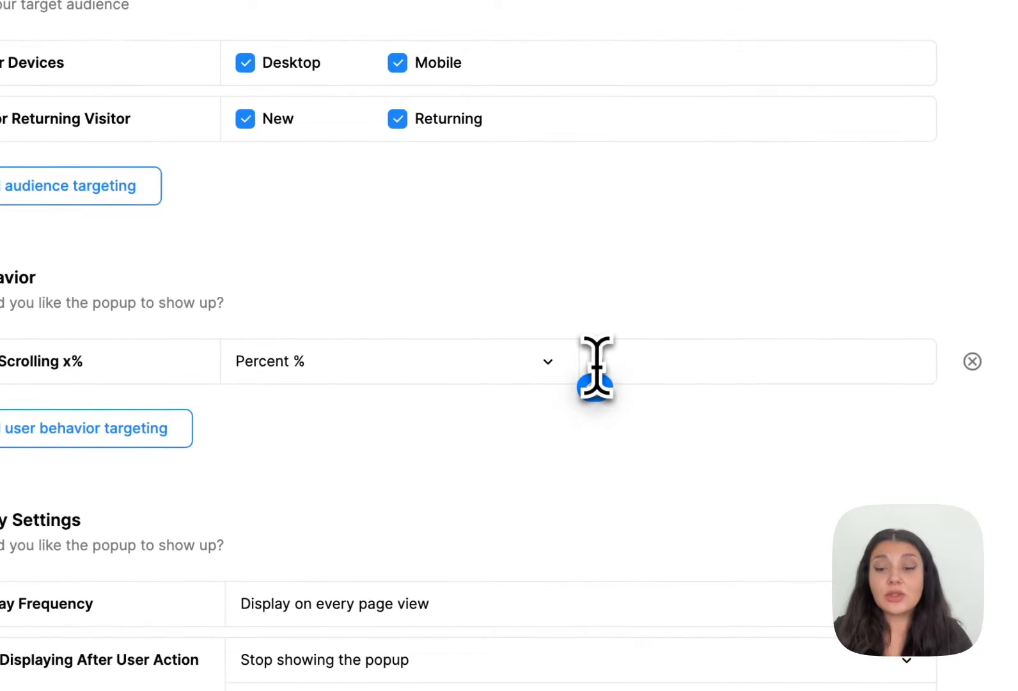
{"action": "type", "text": "20"}
- Add an Exit-intent user behavior rule with its sensitivity set to High
{"action": "left_click", "coordinate": [317, 346]}
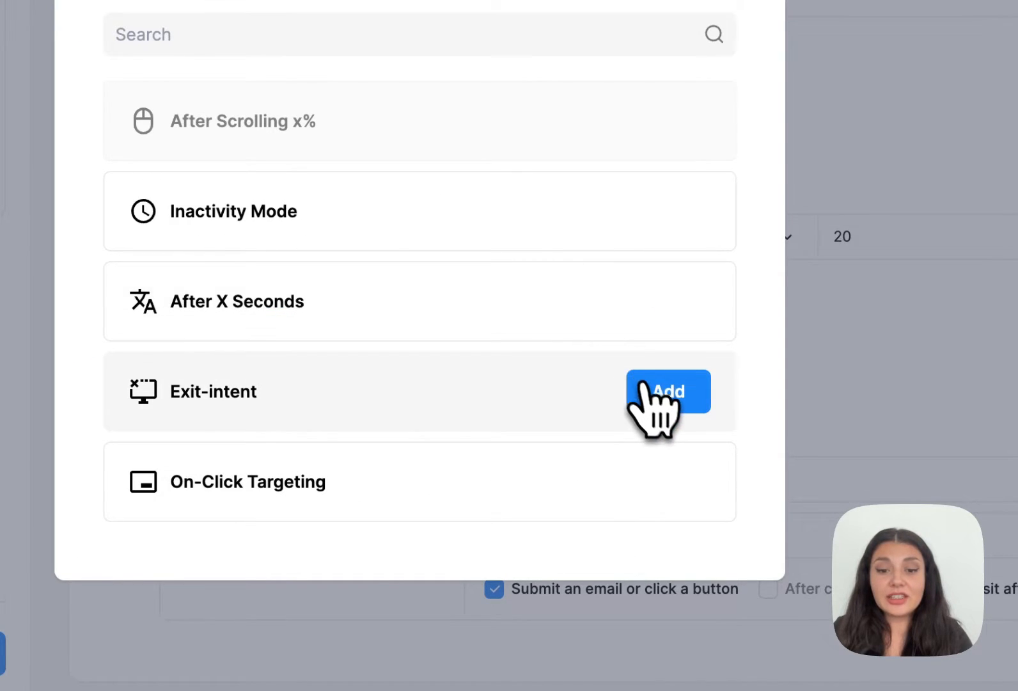
{"action": "left_click", "coordinate": [642, 387]}
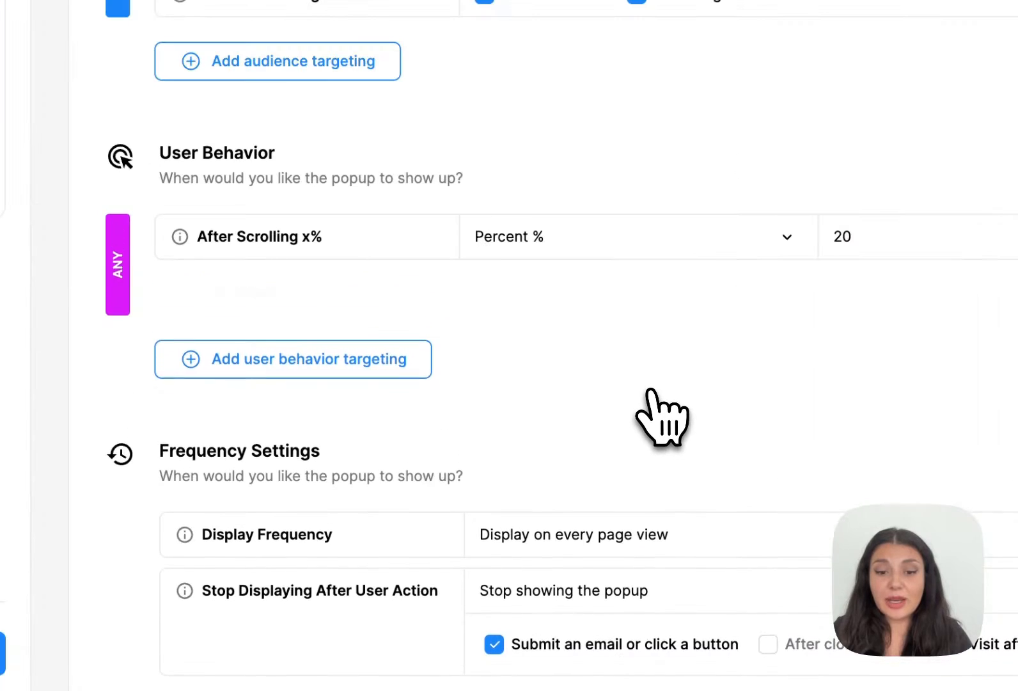
{"action": "left_click", "coordinate": [639, 310]}
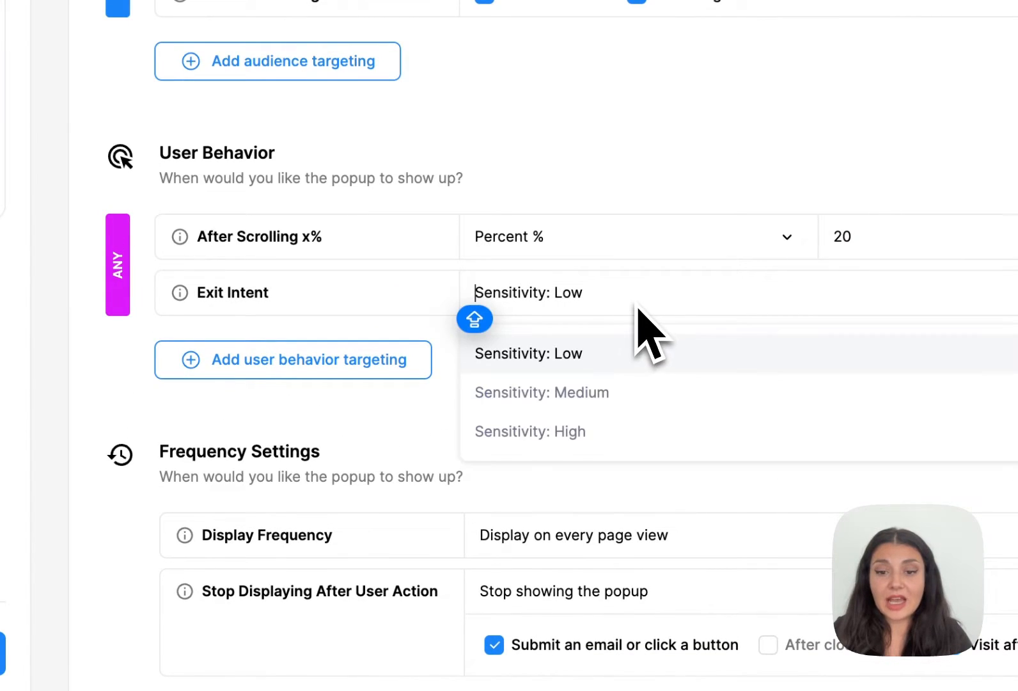
{"action": "left_click", "coordinate": [642, 431]}
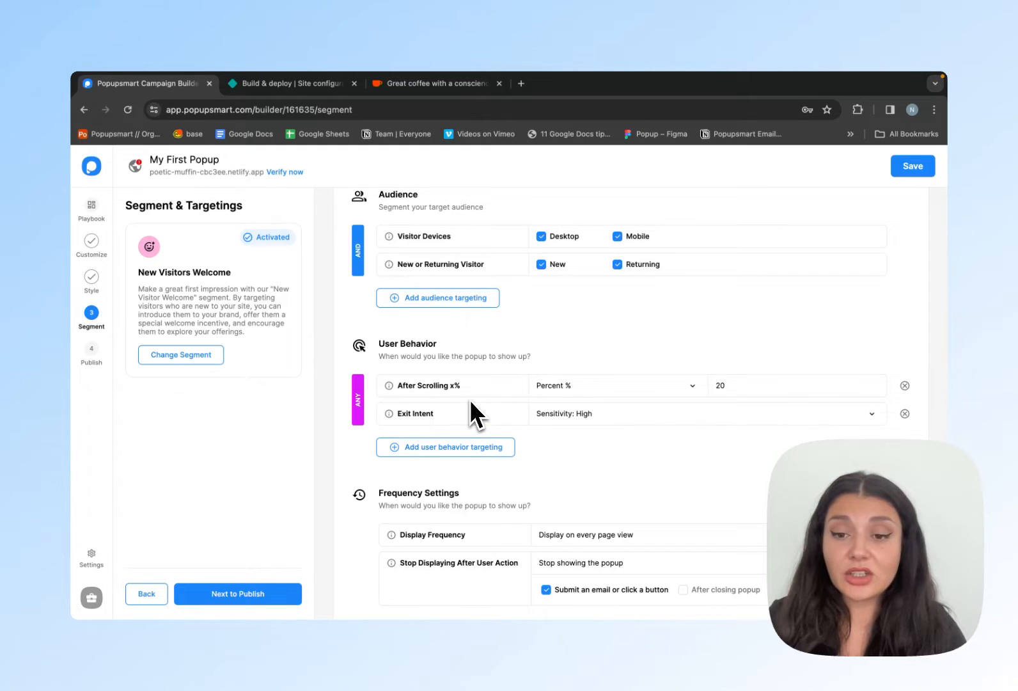
- Set Stop Displaying After User Action to Never stop displaying the popup and proceed to the publish stage
{"action": "scroll", "coordinate": [473, 422], "scroll_direction": "down", "scroll_amount": 2}
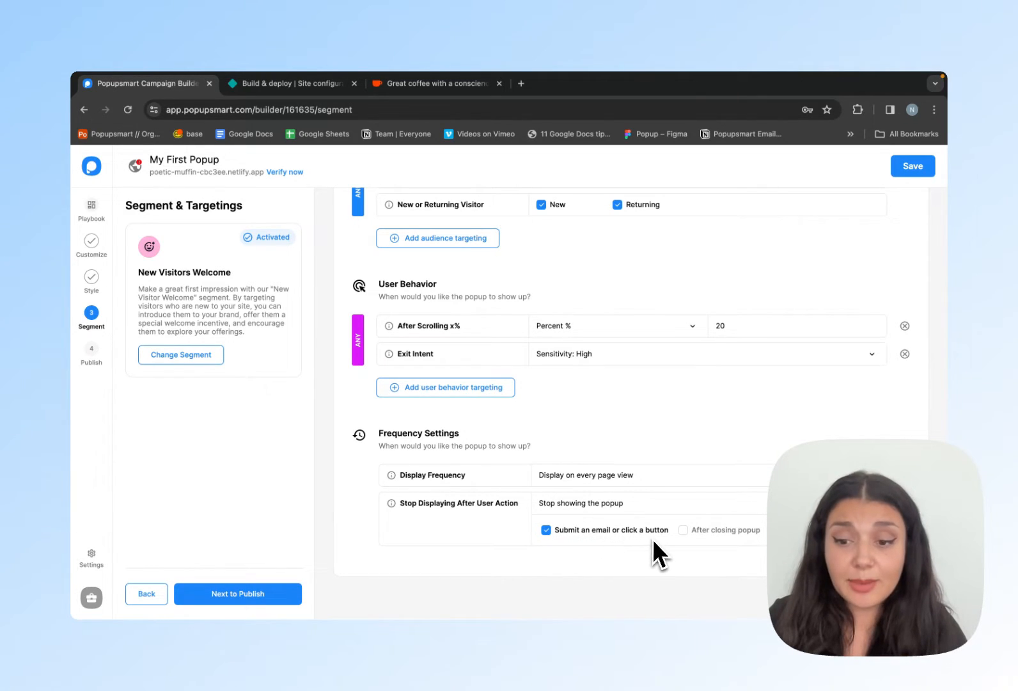
{"action": "left_click", "coordinate": [777, 504]}
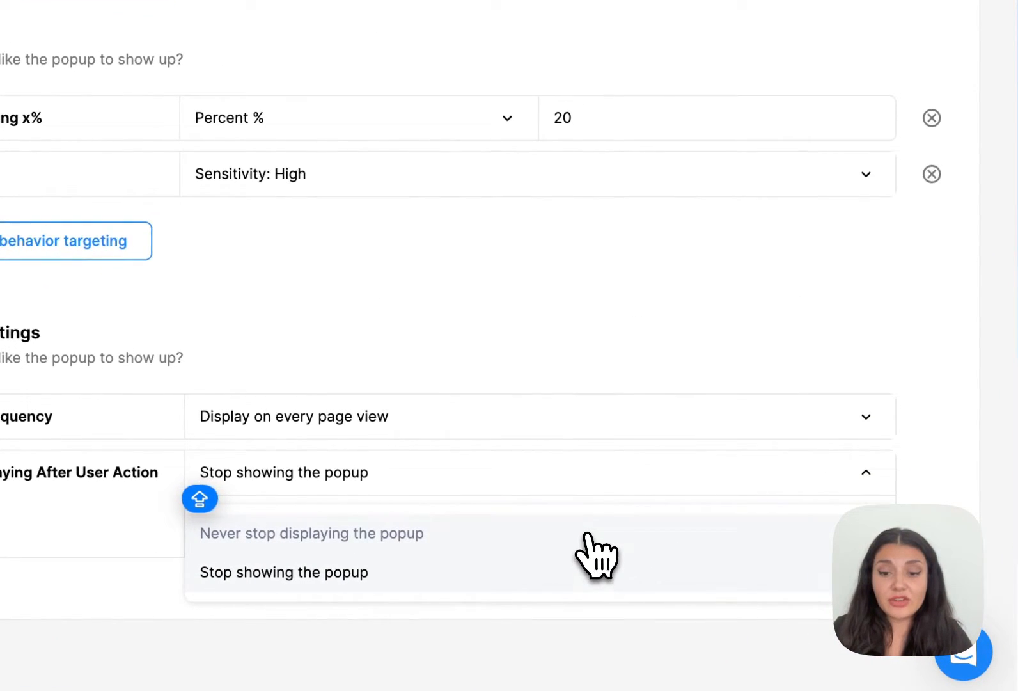
{"action": "left_click", "coordinate": [587, 533]}
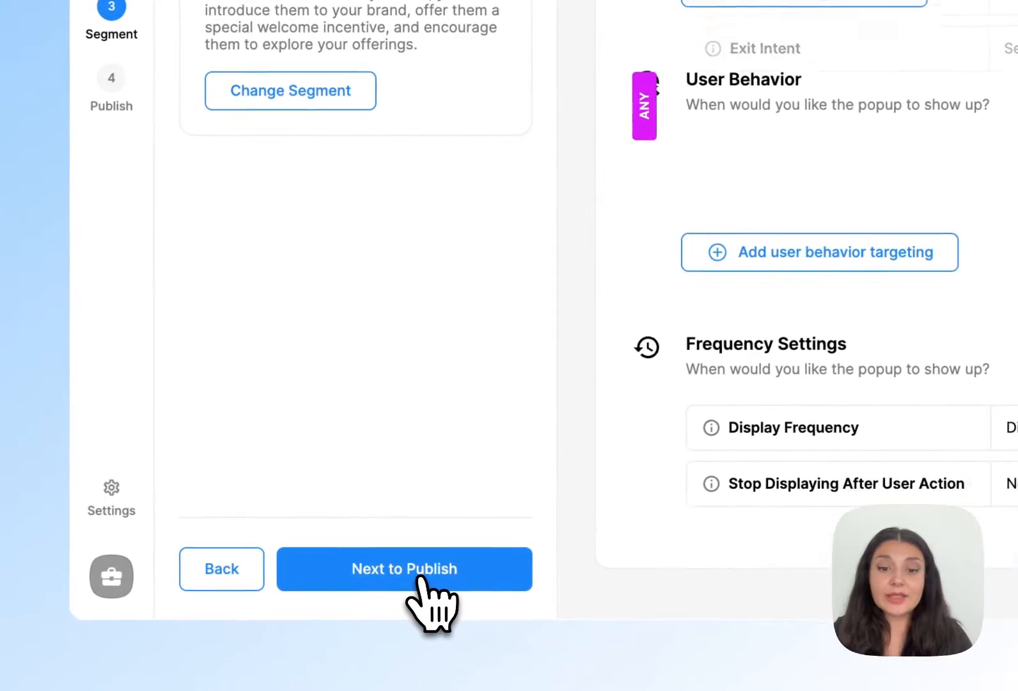
{"action": "left_click", "coordinate": [422, 576]}
{"action": "left_click", "coordinate": [522, 188]}
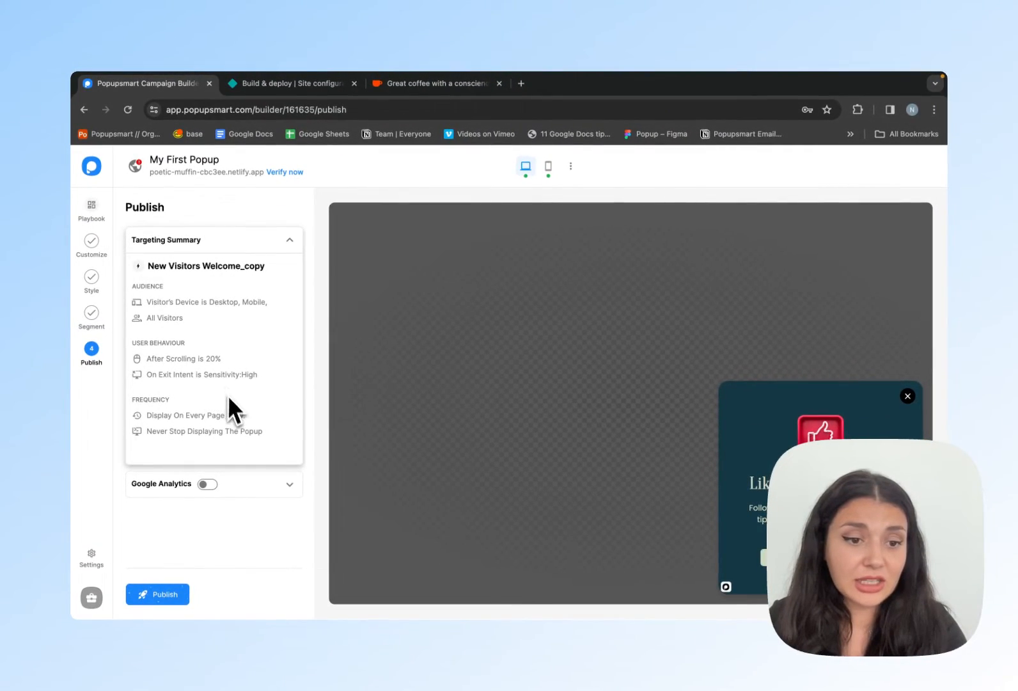
- Check the Google Analytics integration details and start publishing the popup
{"action": "left_click", "coordinate": [283, 484]}
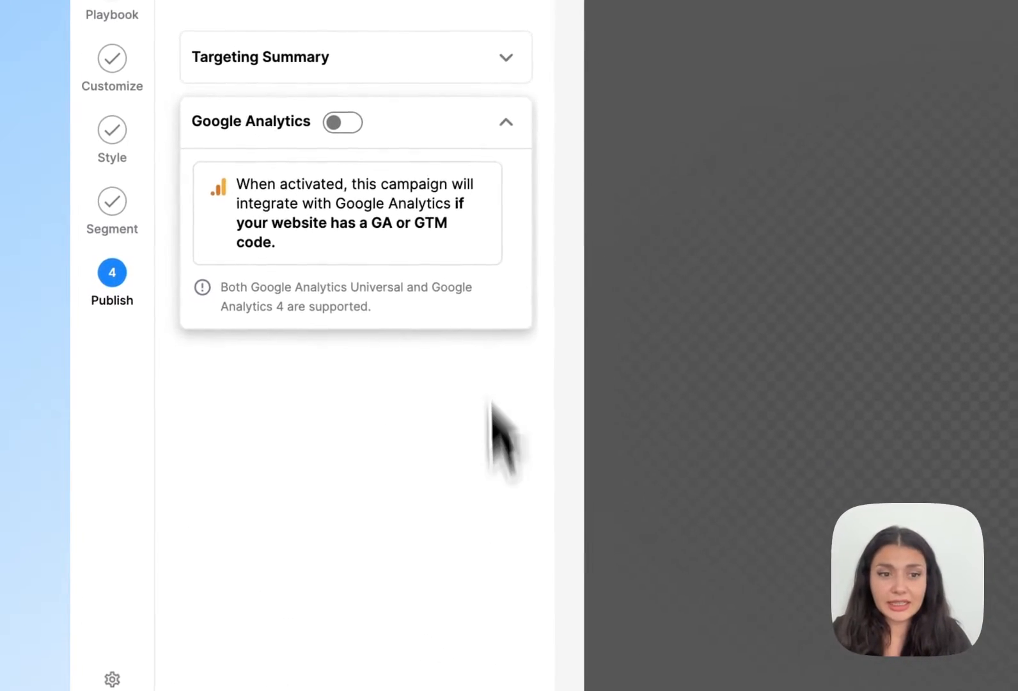
{"action": "left_click", "coordinate": [514, 170]}
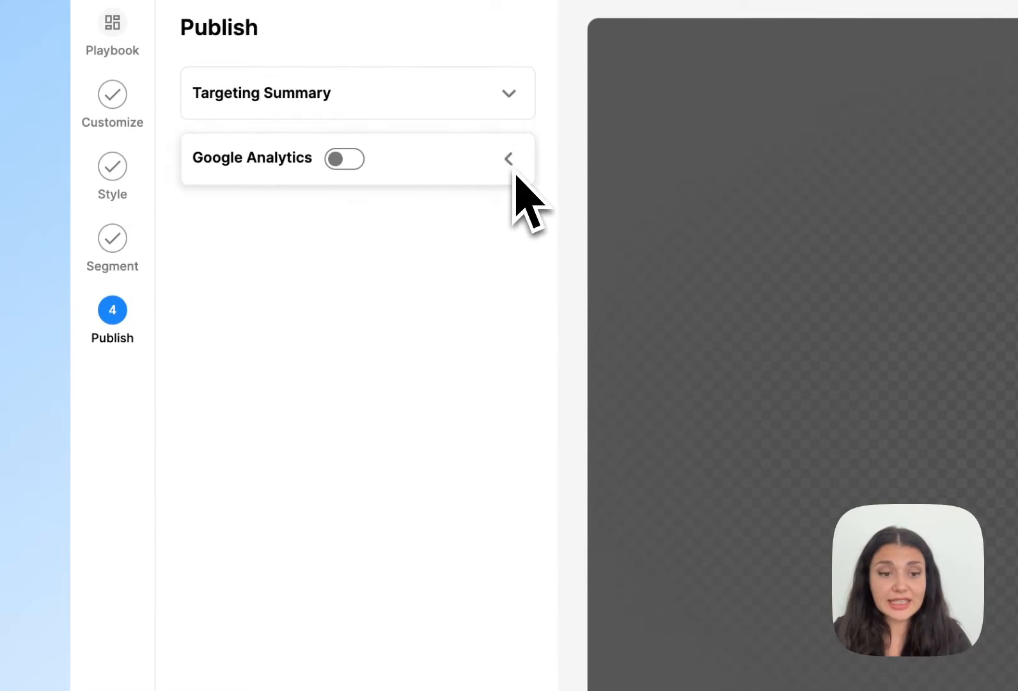
{"action": "left_click", "coordinate": [293, 572]}
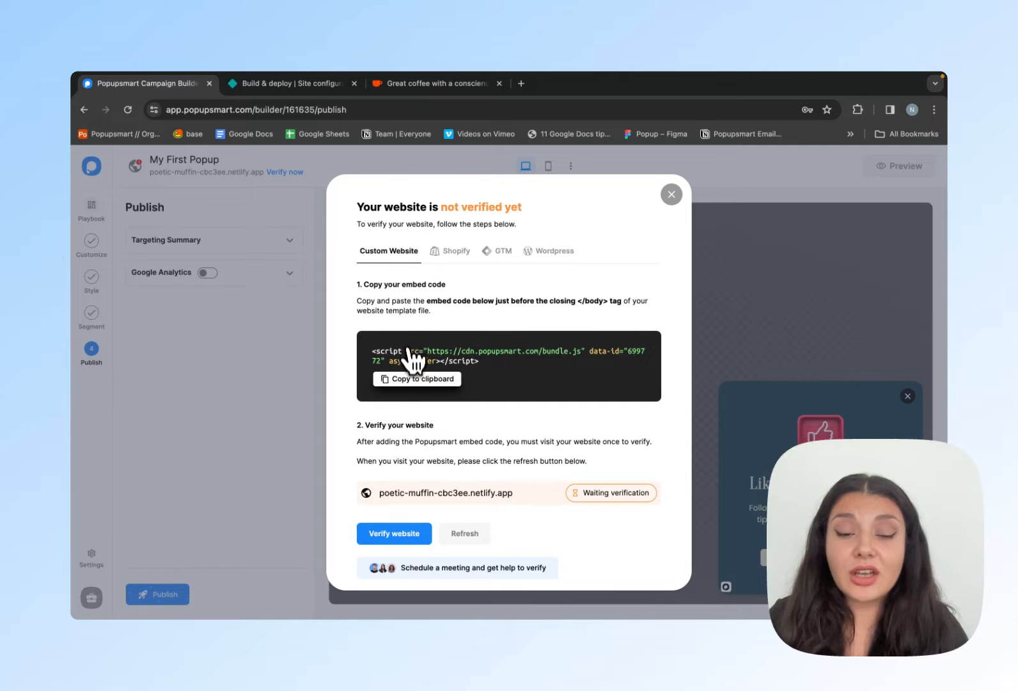
- Review the Shopify, GTM and Wordpress verification methods, and copy the embed code for a custom website
{"action": "left_click", "coordinate": [453, 253]}
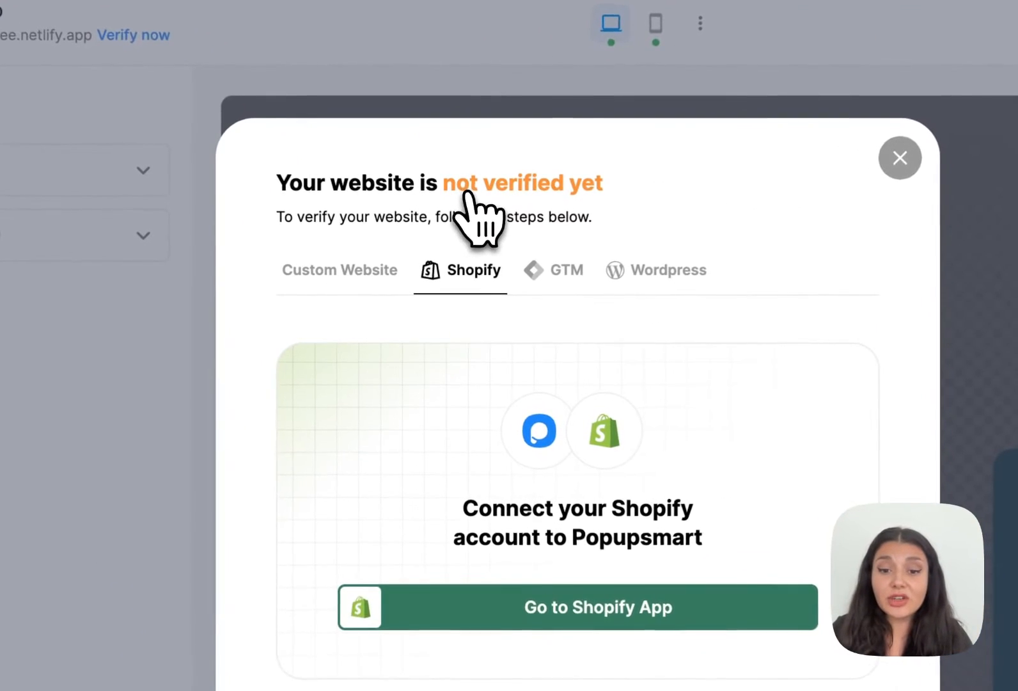
{"action": "left_click", "coordinate": [565, 281]}
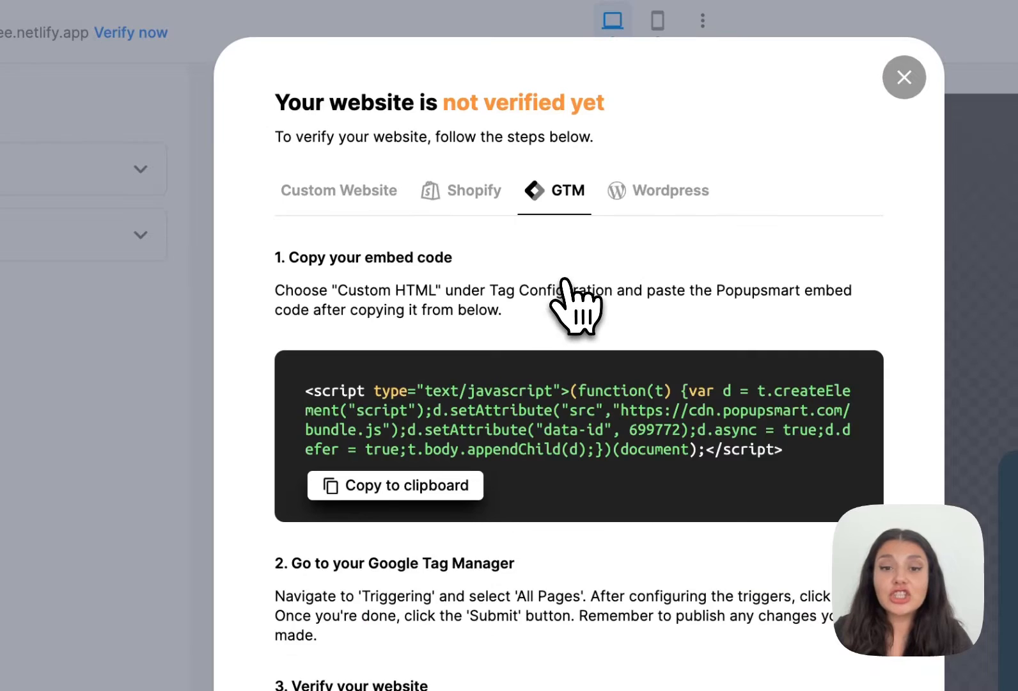
{"action": "left_click", "coordinate": [647, 210]}
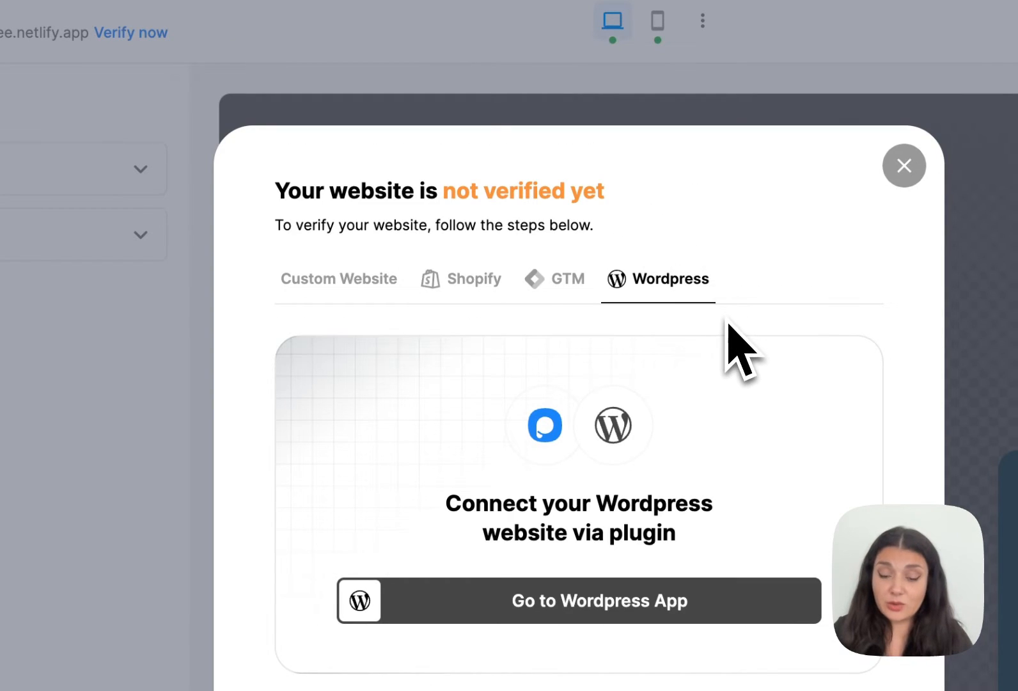
{"action": "left_click", "coordinate": [371, 282]}
{"action": "left_click", "coordinate": [438, 458]}
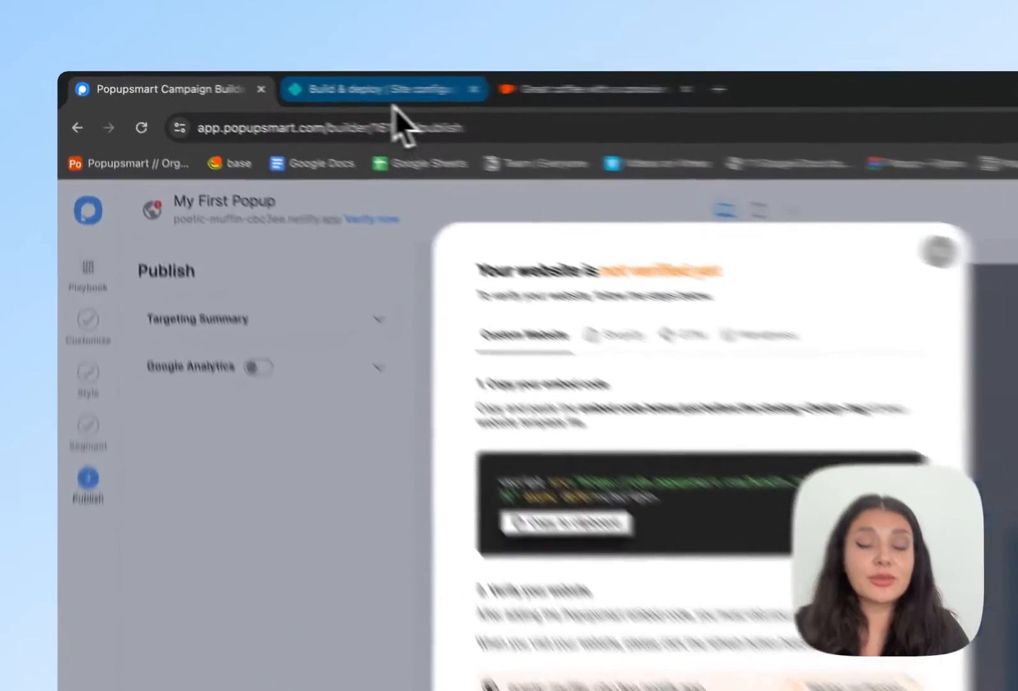
- Switch to Netlify and save a new injected snippet named ps that contains the copied embed code
{"action": "left_click", "coordinate": [384, 96]}
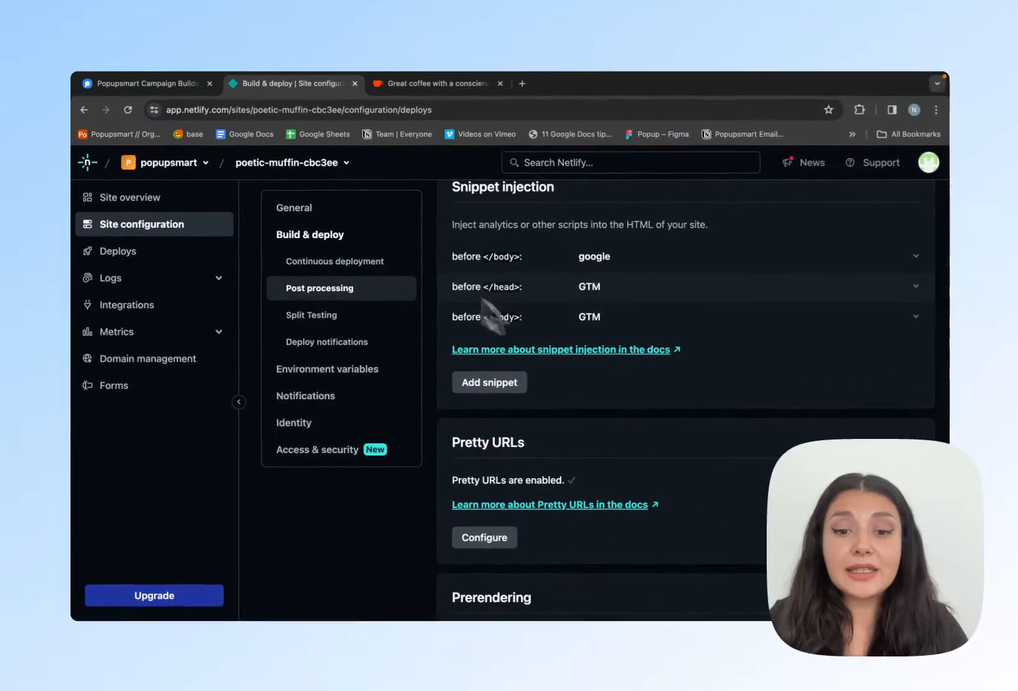
{"action": "left_click", "coordinate": [505, 391]}
{"action": "left_click", "coordinate": [541, 381]}
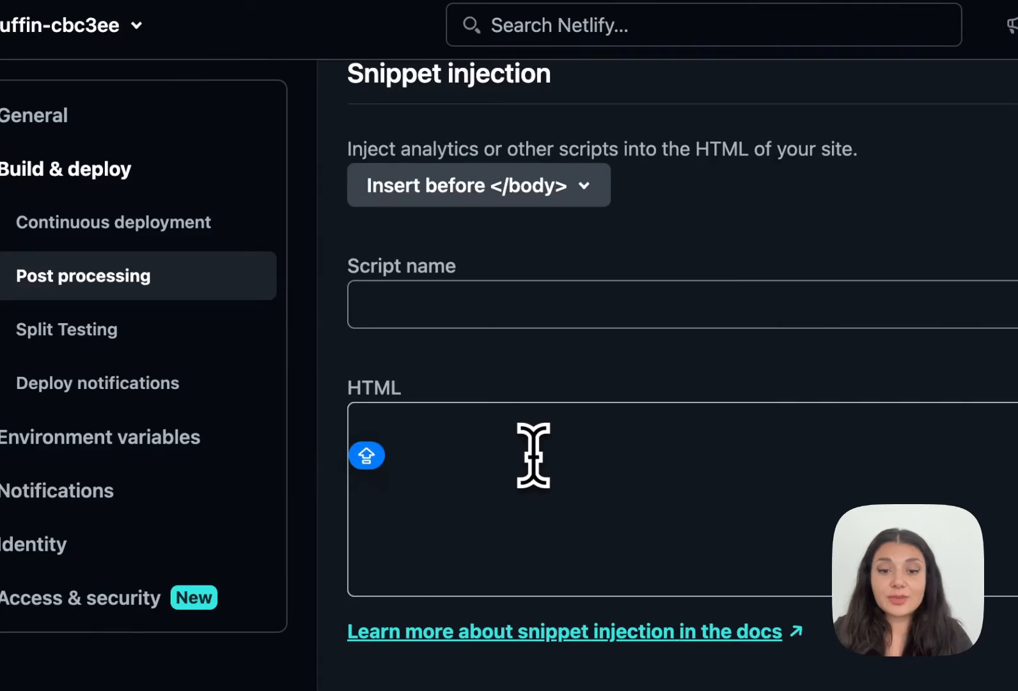
{"action": "key", "text": "super+v"}
{"action": "left_click", "coordinate": [486, 305]}
{"action": "type", "text": "ps"}
{"action": "left_click", "coordinate": [470, 535]}
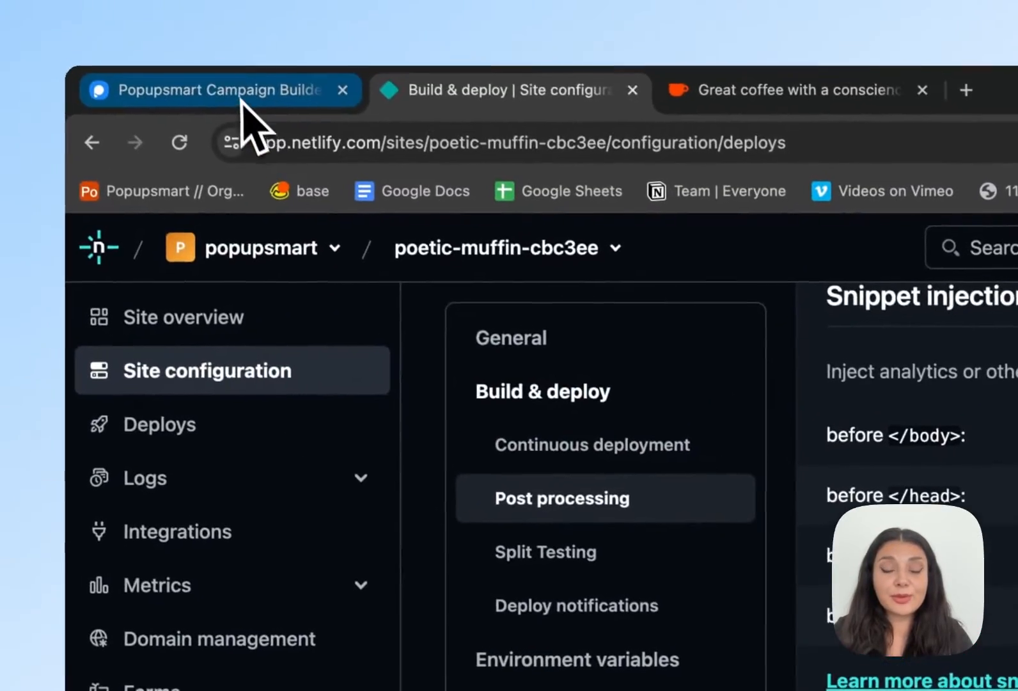
- Return to Popupsmart, run the website verification, and close the verification page
{"action": "left_click", "coordinate": [242, 96]}
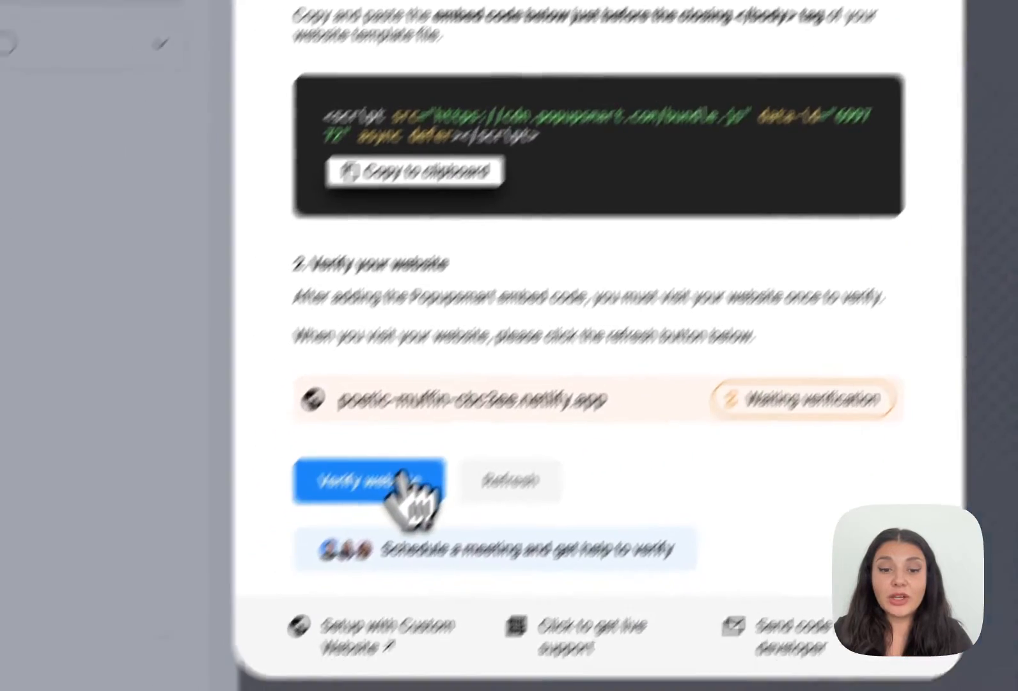
{"action": "left_click", "coordinate": [346, 548]}
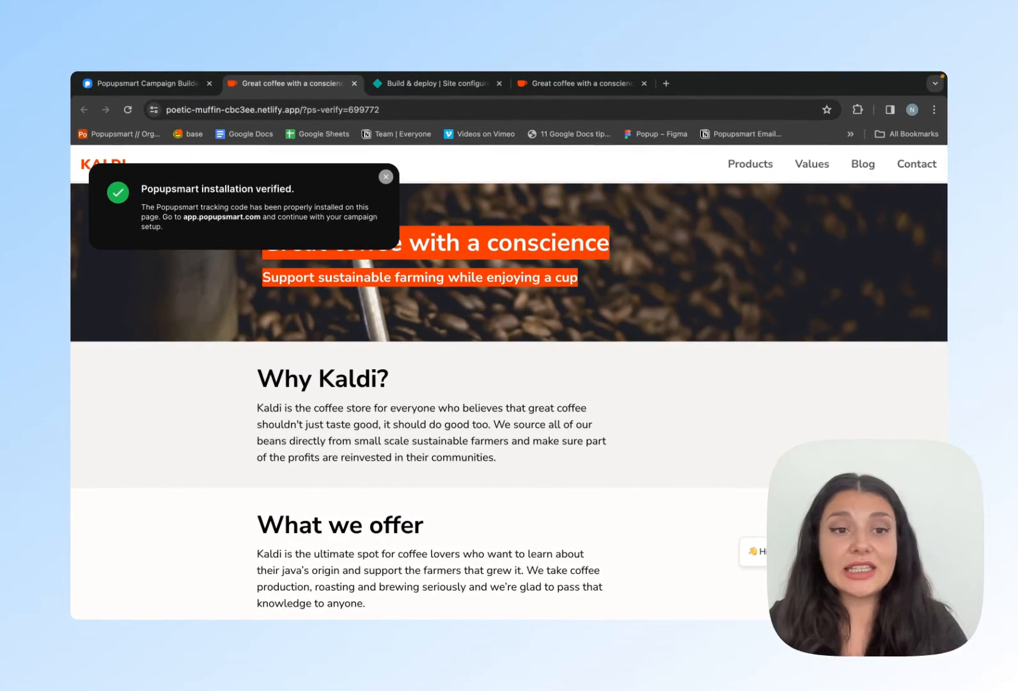
{"action": "key", "text": "ctrl+w"}
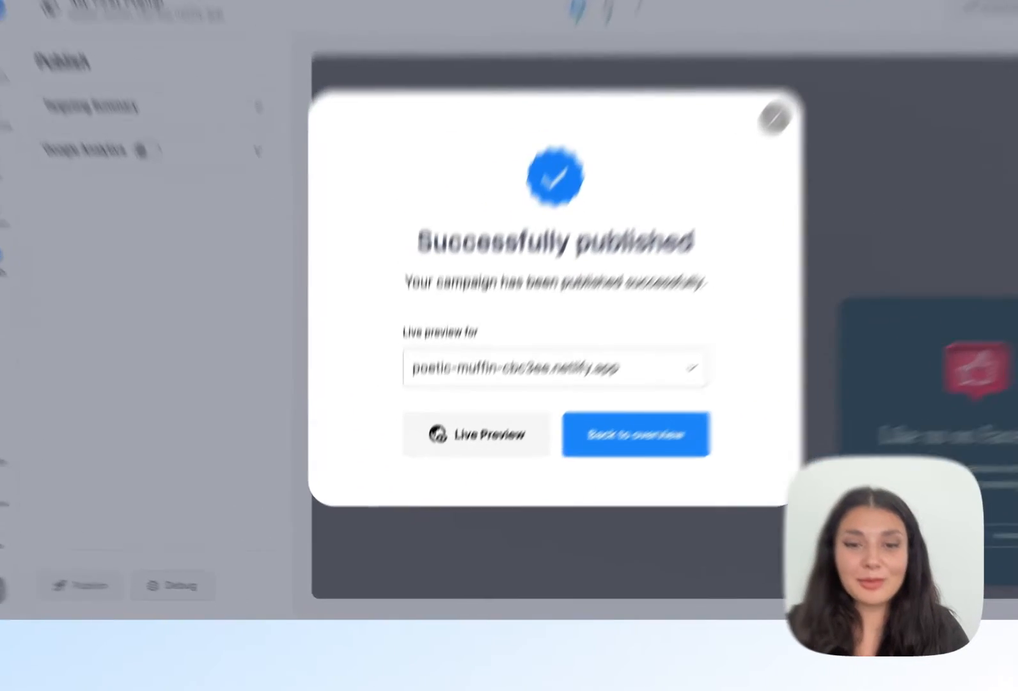
- Open the live preview for poetic-muffin-cbc3ee.netlify.app and scroll through the page to trigger the popup
{"action": "left_click", "coordinate": [444, 486]}
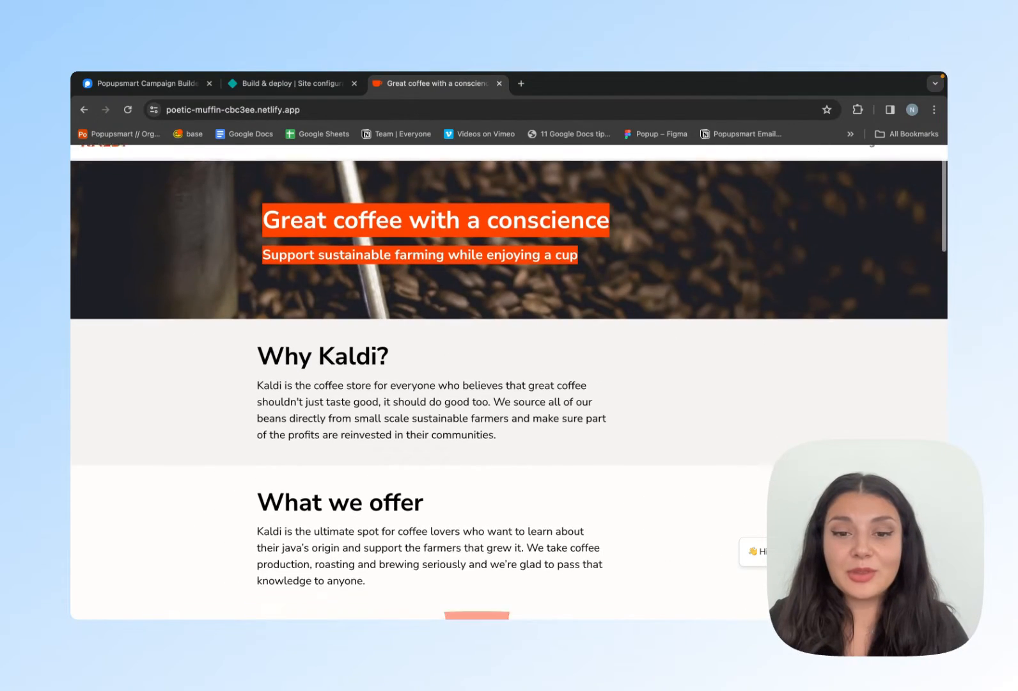
{"action": "scroll", "coordinate": [509, 384], "scroll_direction": "down", "scroll_amount": 3}
{"action": "scroll", "coordinate": [509, 384], "scroll_direction": "down", "scroll_amount": 5}
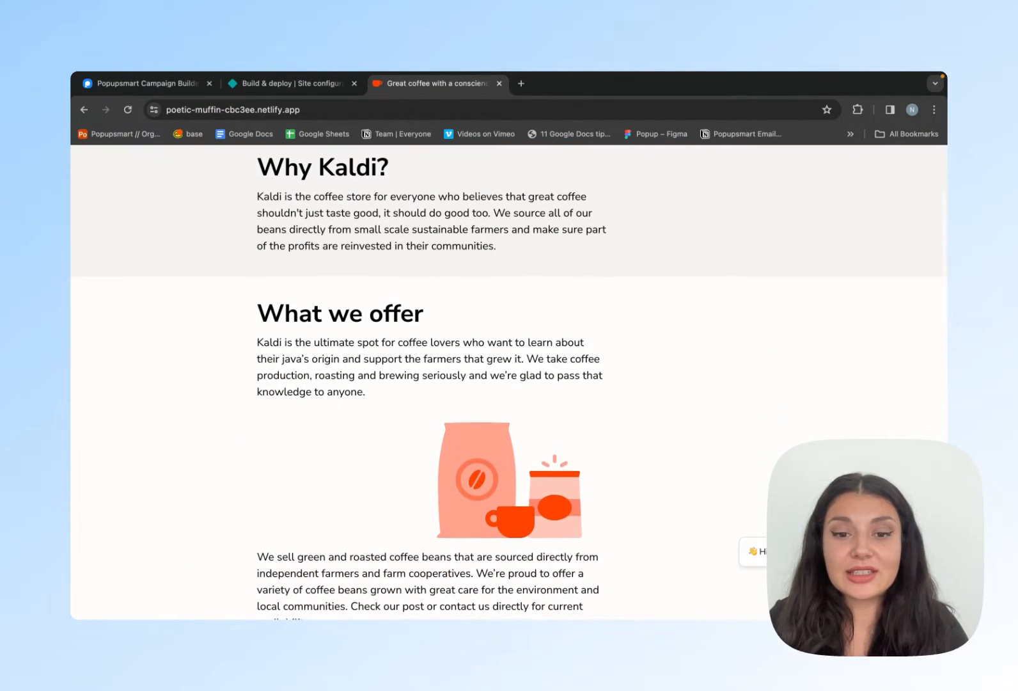
{"action": "scroll", "coordinate": [509, 384], "scroll_direction": "down", "scroll_amount": 7}
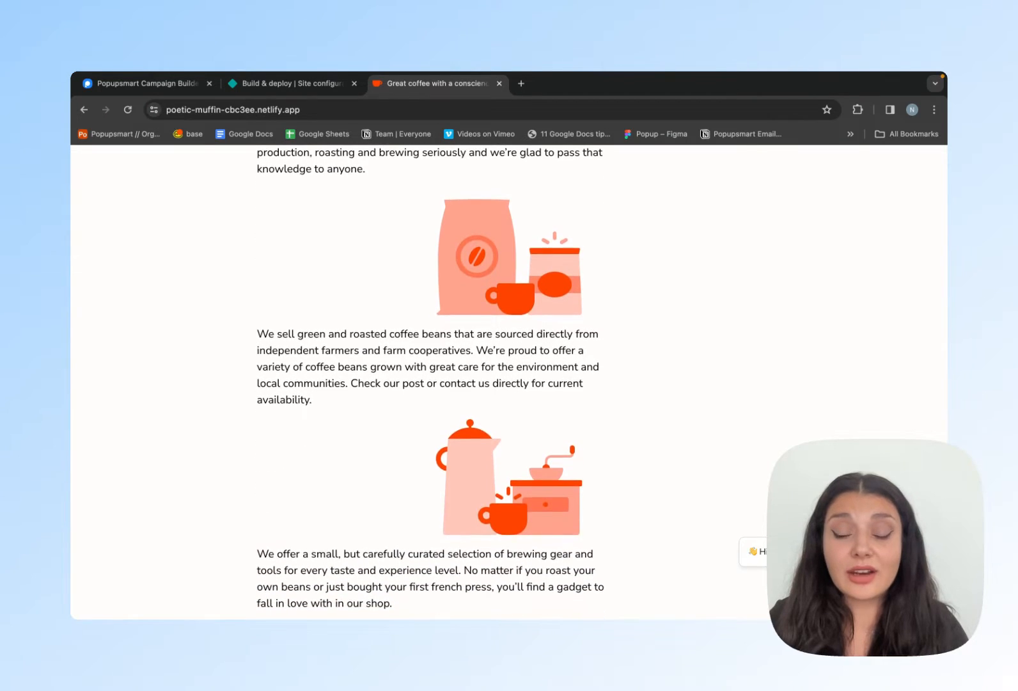
{"action": "scroll", "coordinate": [509, 383], "scroll_direction": "down", "scroll_amount": 5}
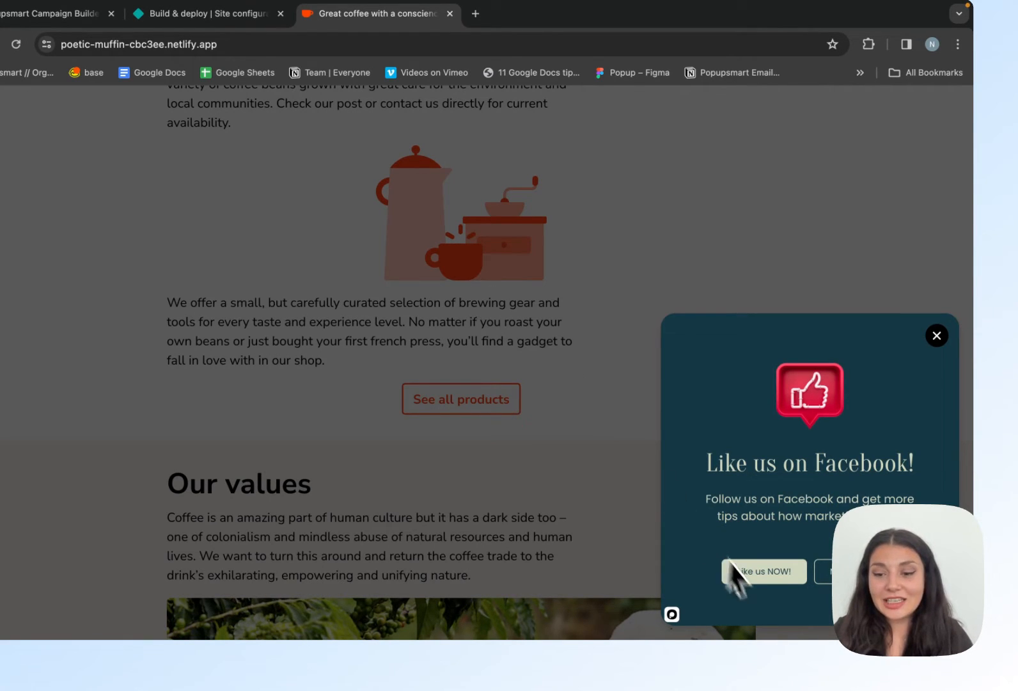
- Follow the popup's "Like us NOW!" button and look over the linked Popupsmart Facebook page
{"action": "left_click", "coordinate": [765, 571]}
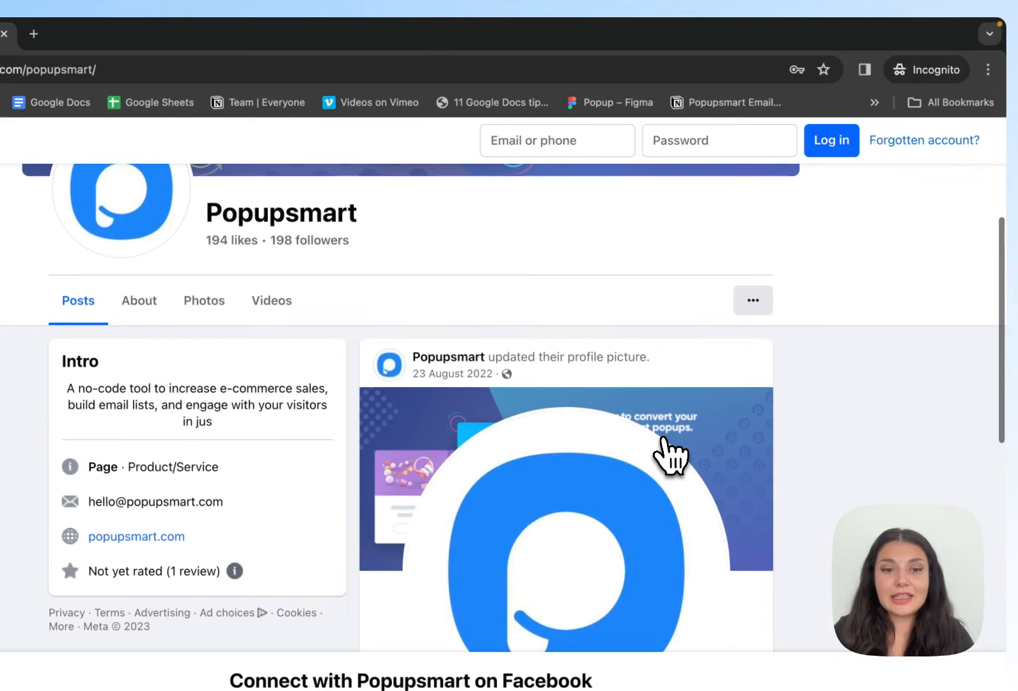
{"action": "scroll", "coordinate": [671, 455], "scroll_direction": "up", "scroll_amount": 3}
{"action": "scroll", "coordinate": [504, 408], "scroll_direction": "down", "scroll_amount": 2}
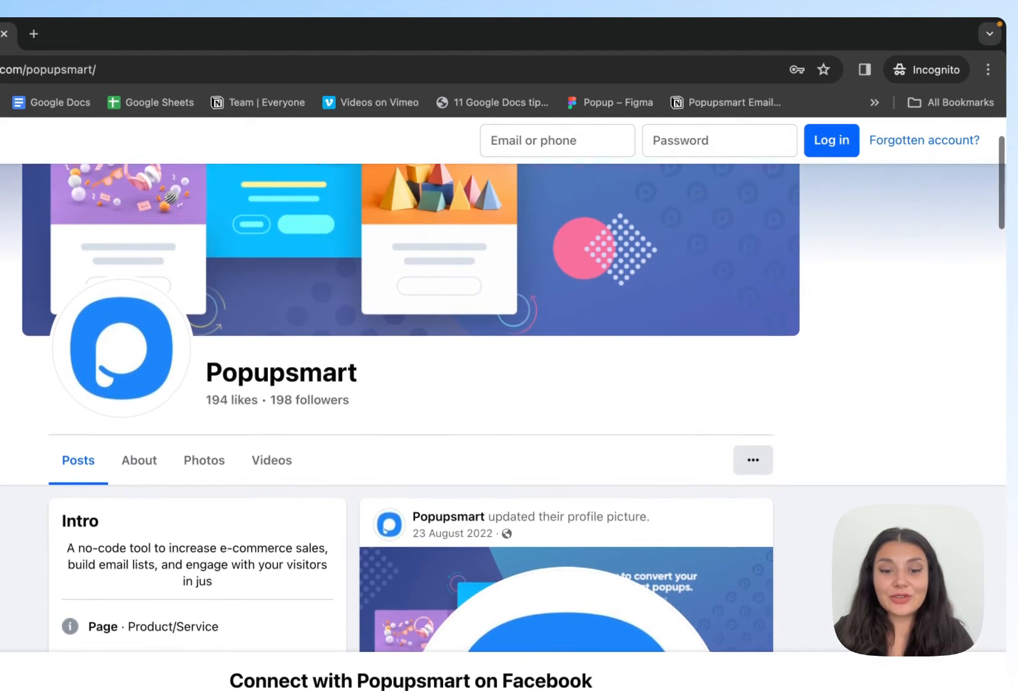